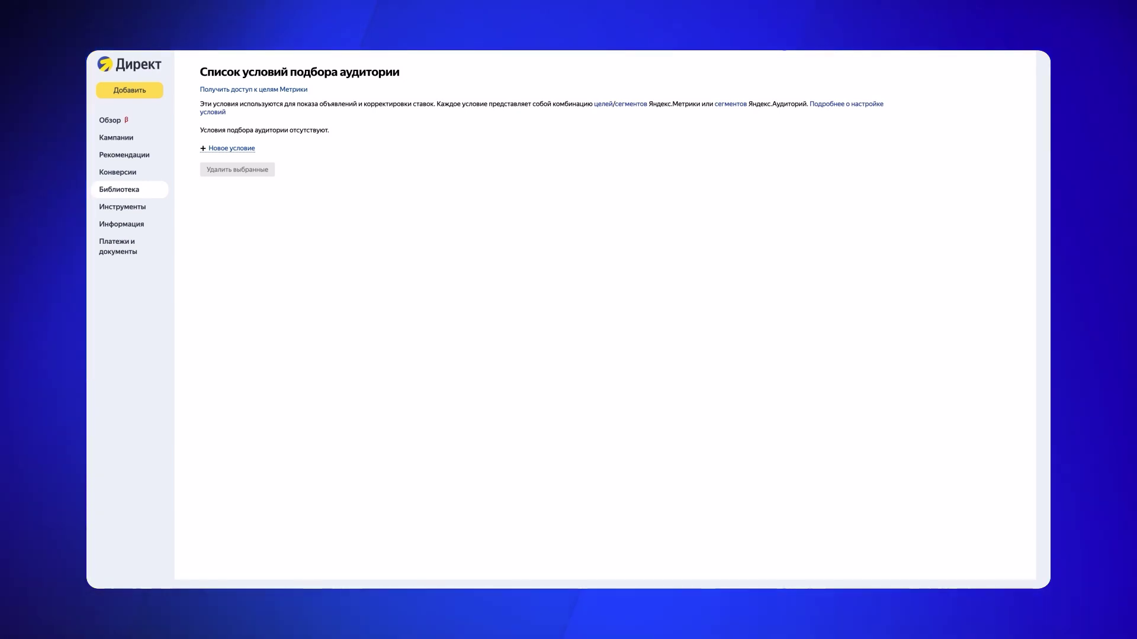
- Start a new retargeting and audience condition and name it "Посетил сайт"
{"action": "left_click", "coordinate": [169, 169]}
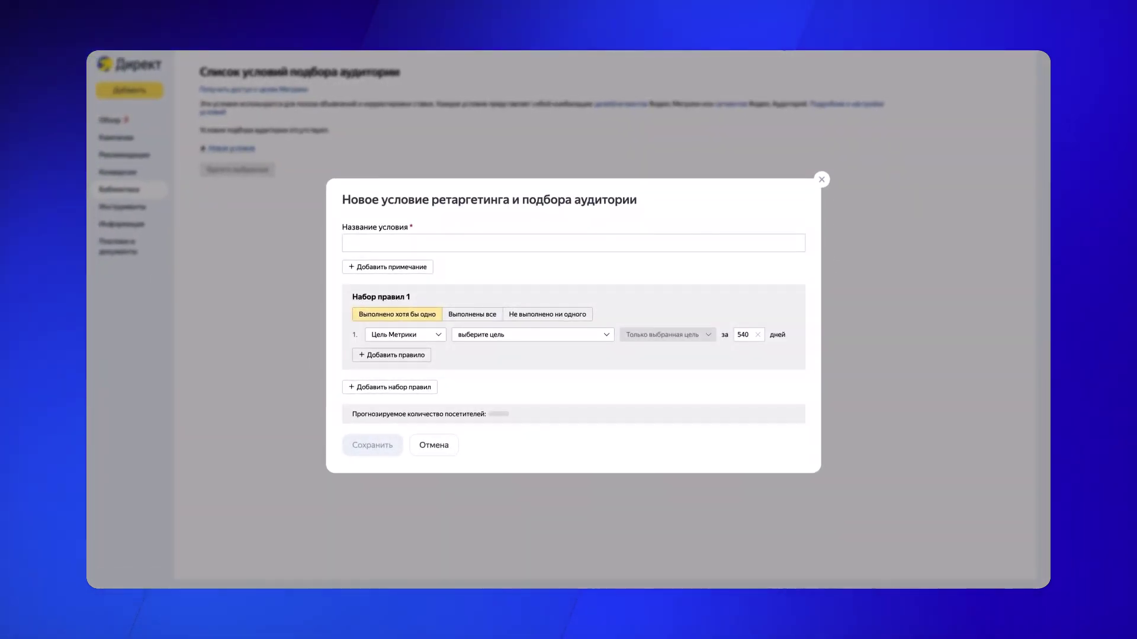
{"action": "left_click", "coordinate": [415, 243]}
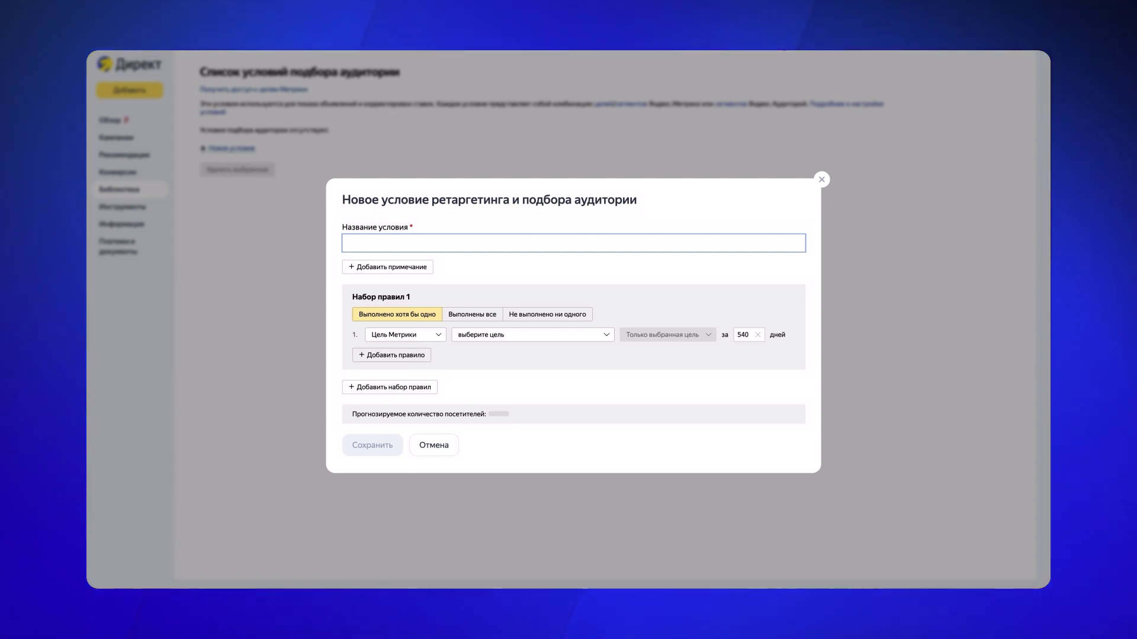
{"action": "type", "text": "Посетил сайт"}
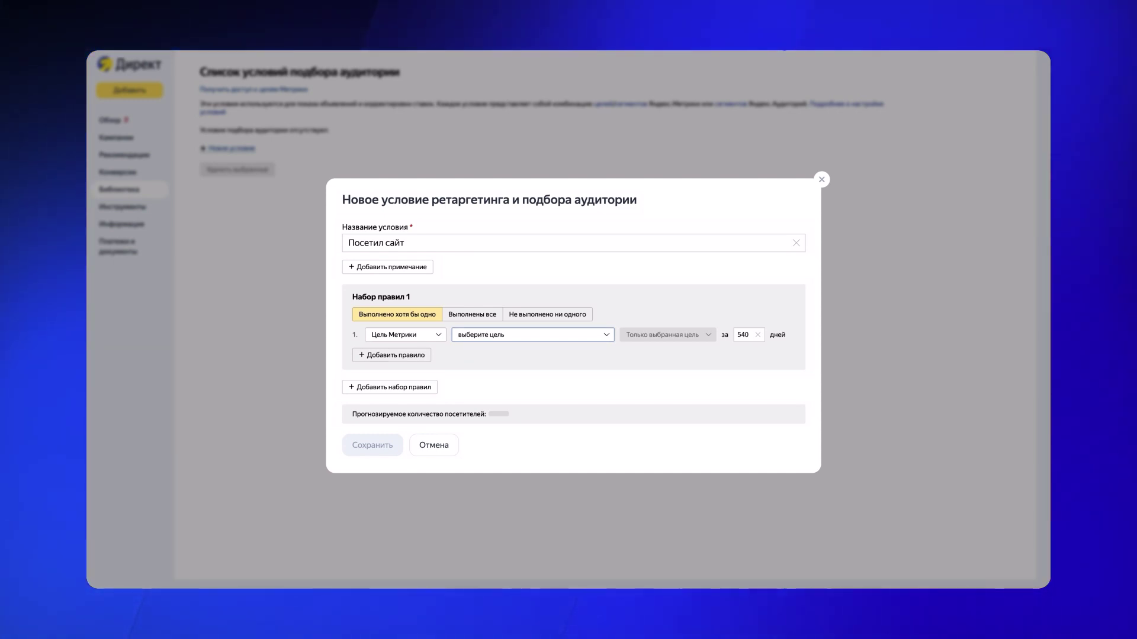
- Go from the rule's goal selection to goal setup in Yandex Metrica and open the goals of the Test counter
{"action": "left_click", "coordinate": [591, 338]}
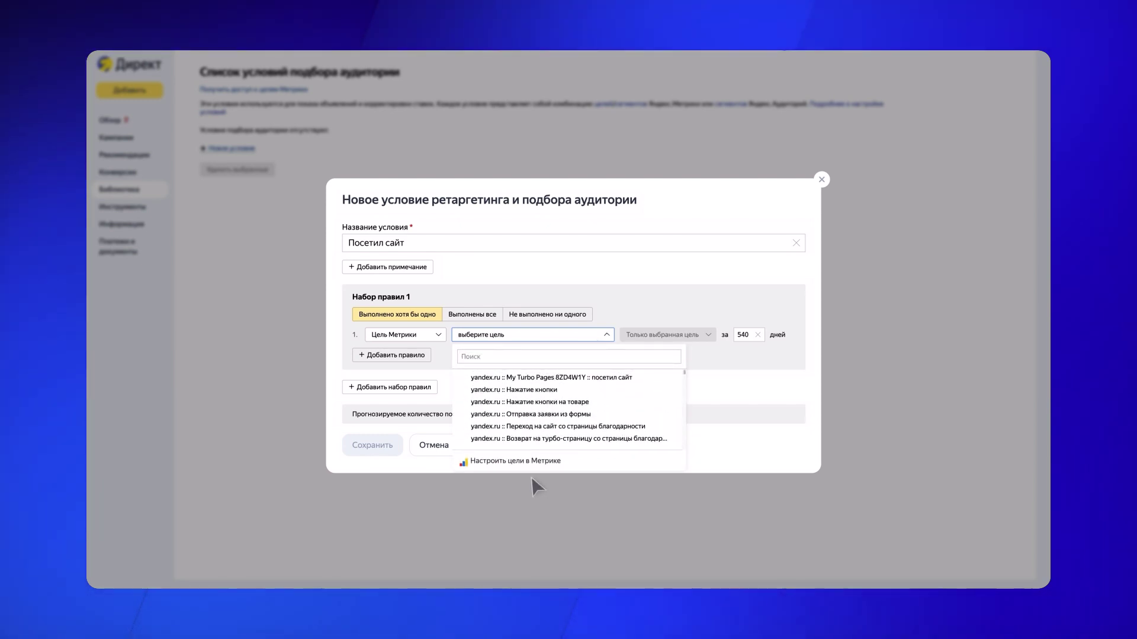
{"action": "left_click", "coordinate": [521, 460]}
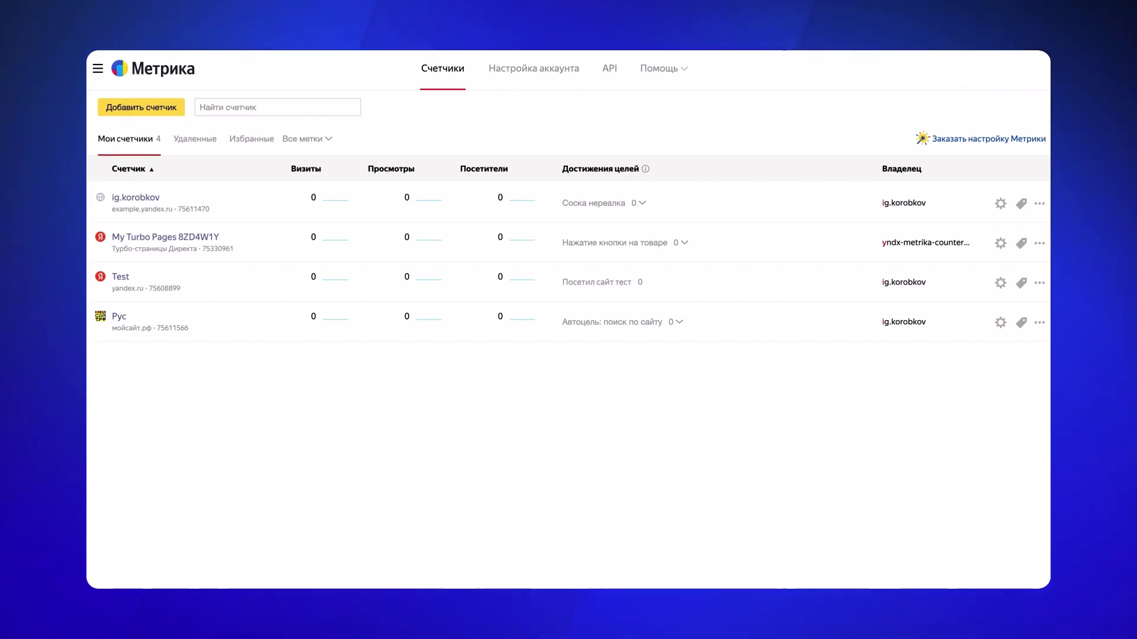
{"action": "left_click", "coordinate": [132, 273]}
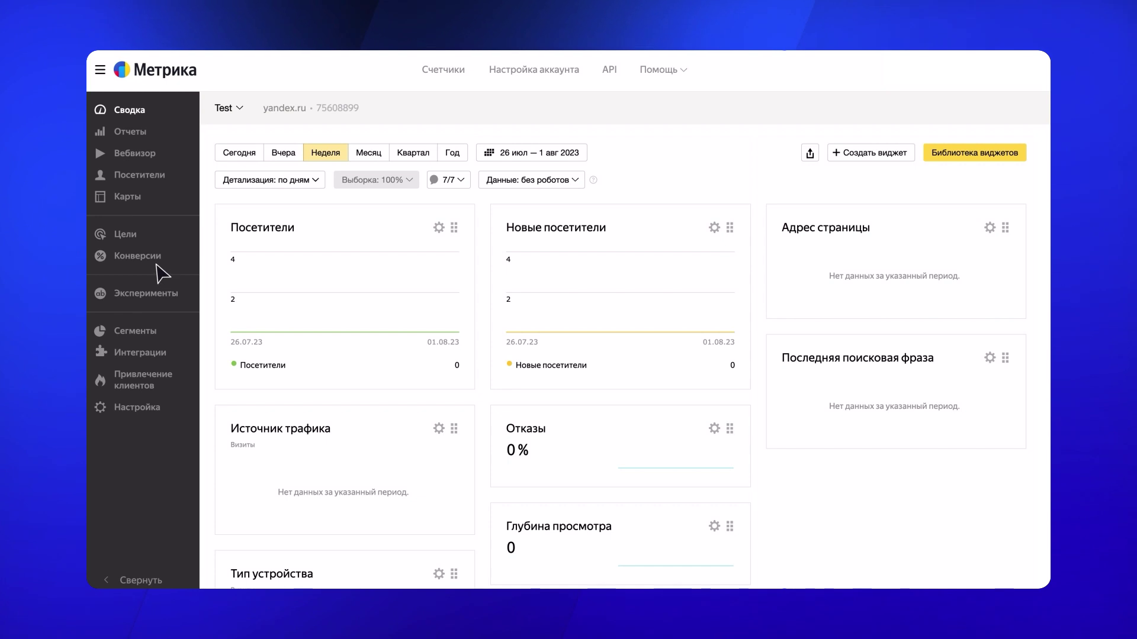
{"action": "left_click", "coordinate": [137, 236]}
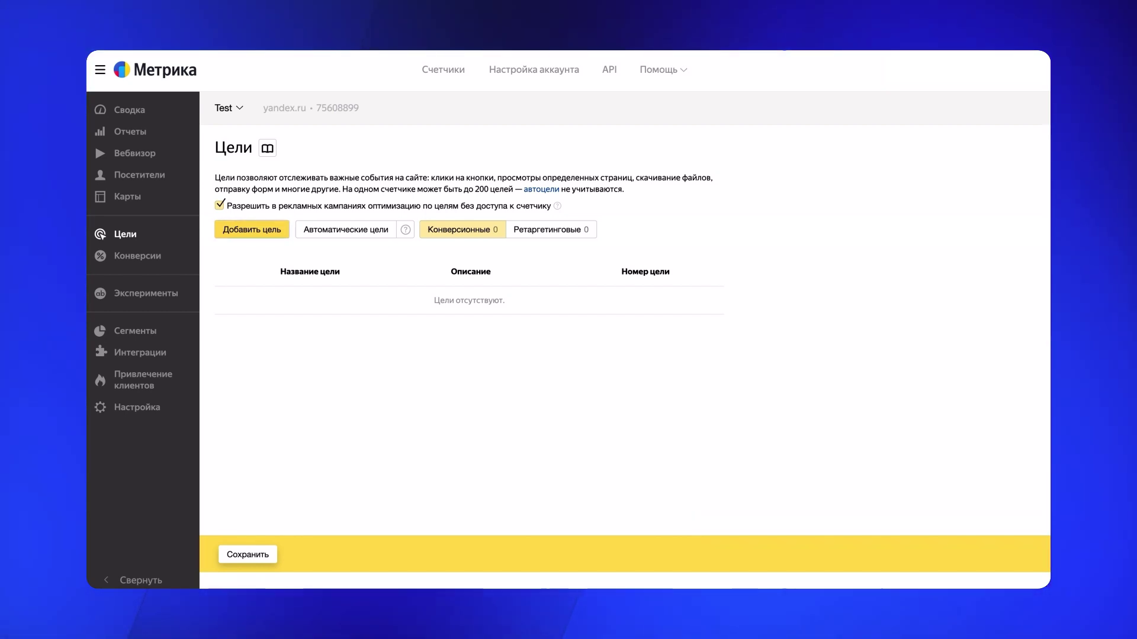
- Add a "Посещение страниц" goal named "посетил сайт тест" with the condition "url: содержит" yandex.ru
{"action": "left_click", "coordinate": [252, 229]}
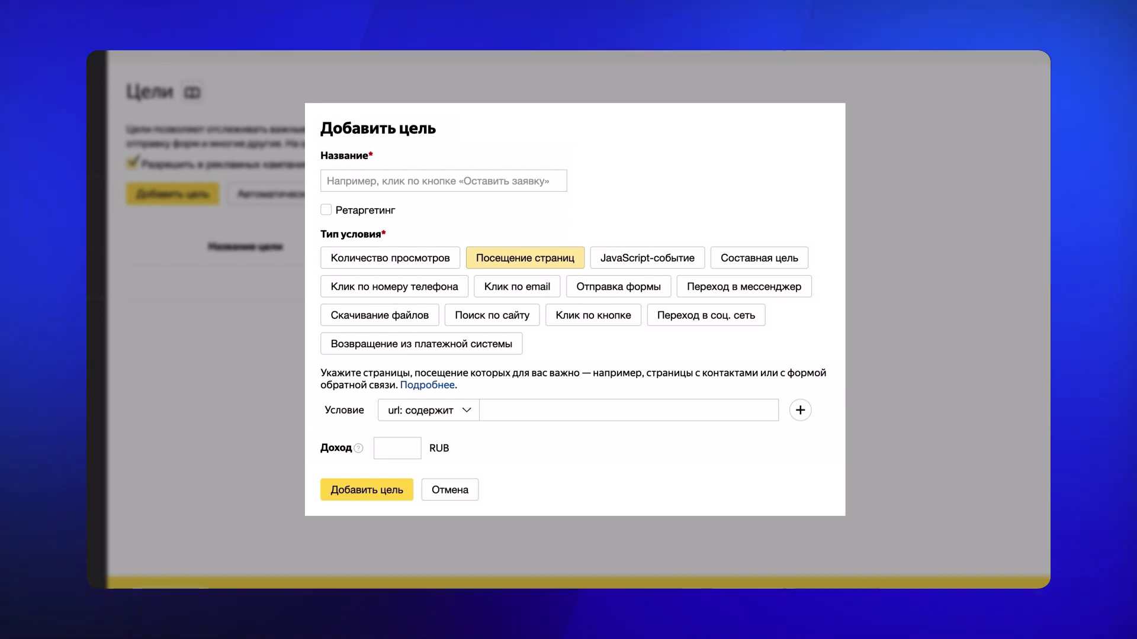
{"action": "left_click", "coordinate": [438, 185]}
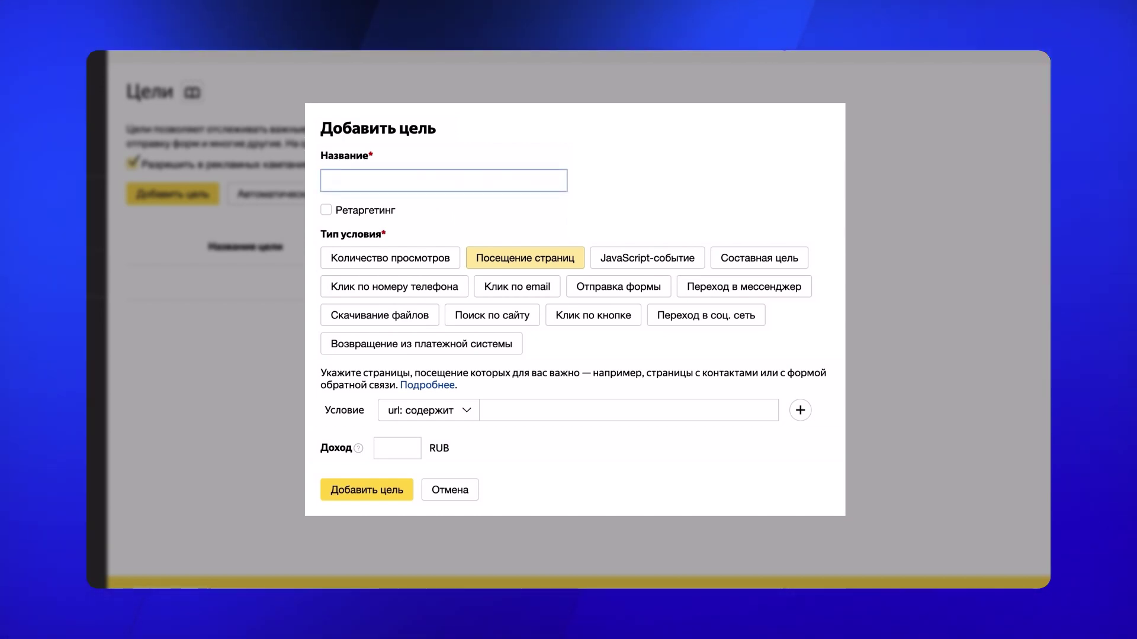
{"action": "type", "text": "посетил сайт тест"}
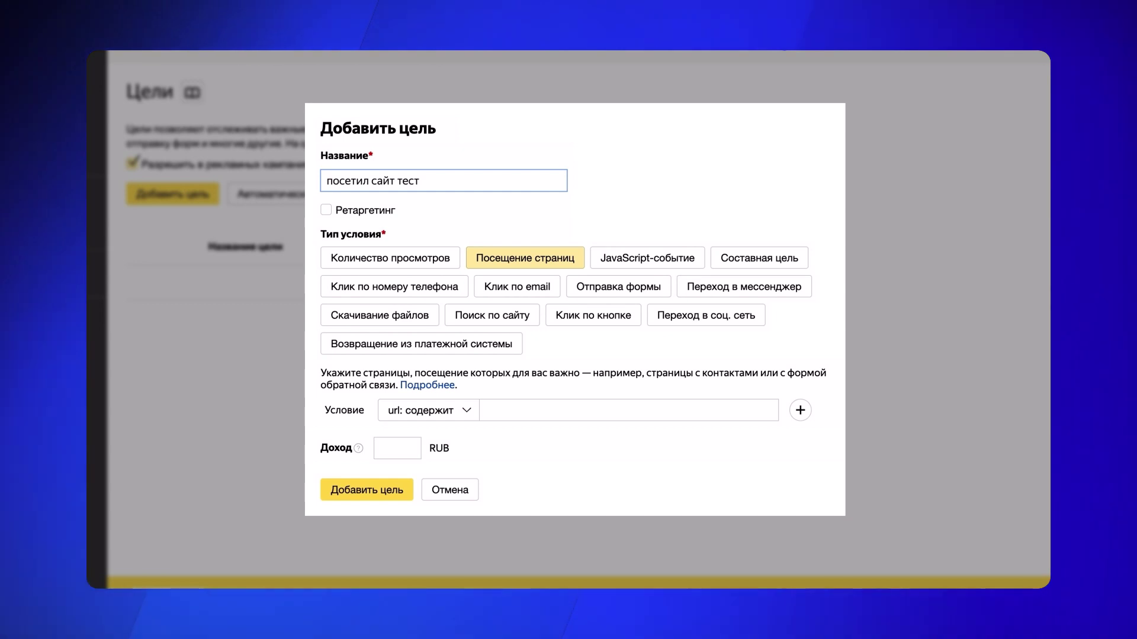
{"action": "left_click", "coordinate": [525, 258]}
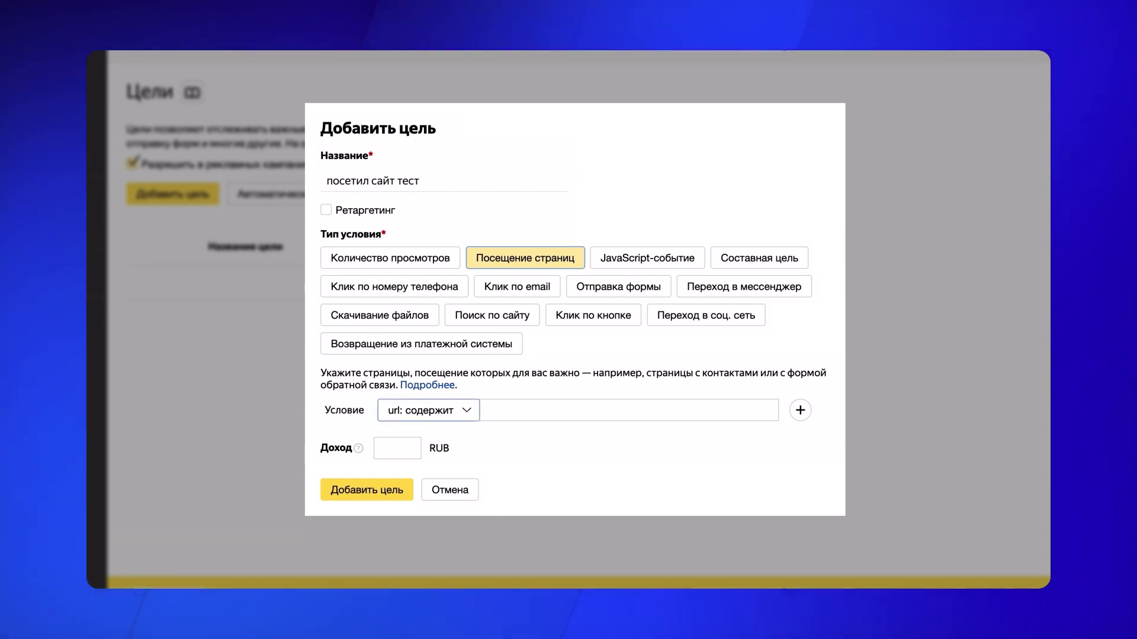
{"action": "left_click", "coordinate": [428, 410]}
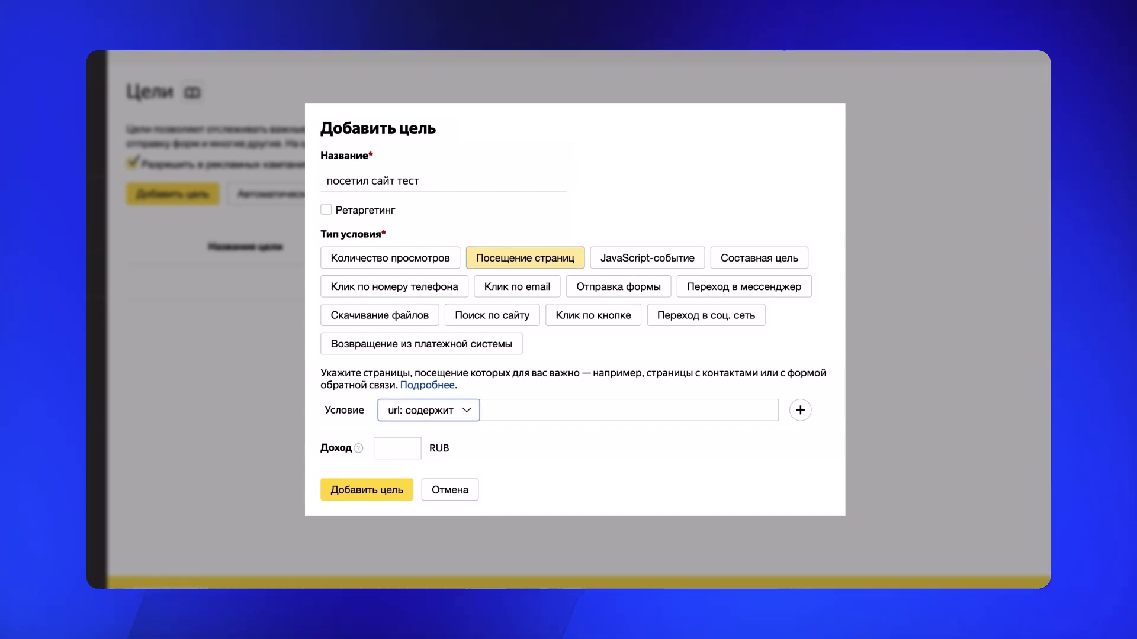
{"action": "left_click", "coordinate": [520, 414]}
{"action": "type", "text": "ya"}
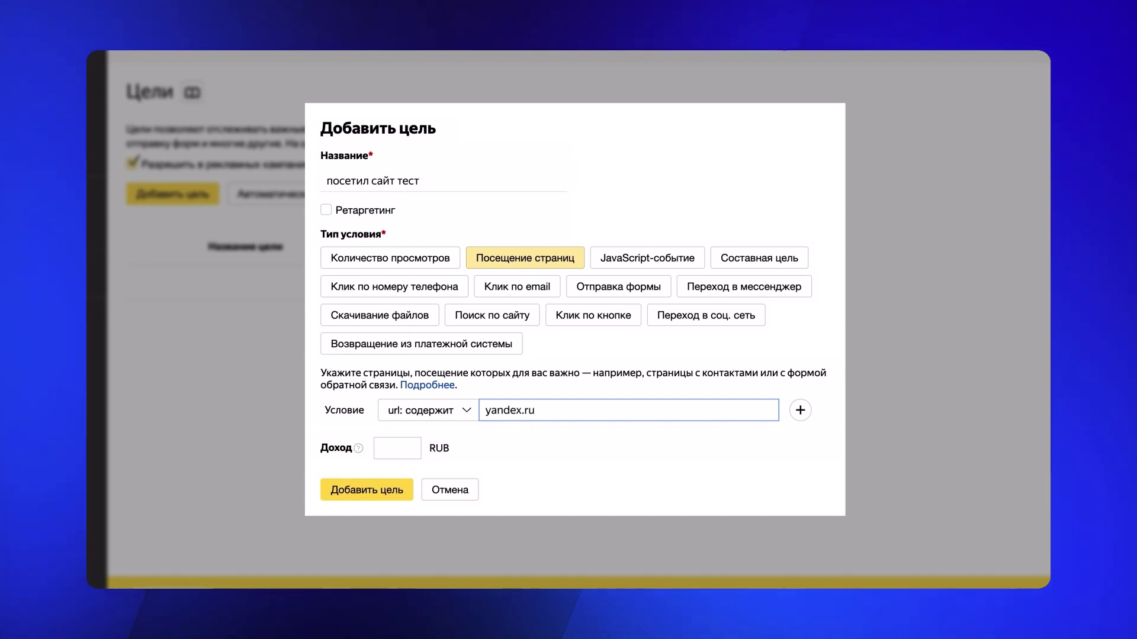
{"action": "type", "text": "ndex.ru"}
{"action": "left_click", "coordinate": [391, 497]}
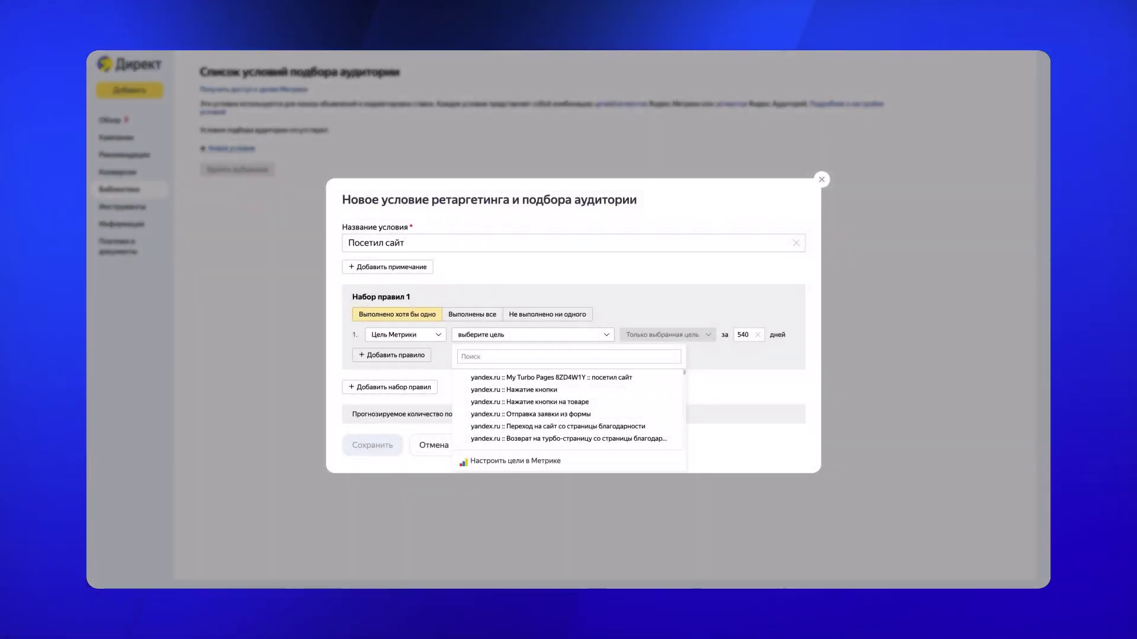
- Back in Yandex Direct, search for the goal "посетил сайт тест" and assign it to the condition's first rule
{"action": "left_click", "coordinate": [568, 356]}
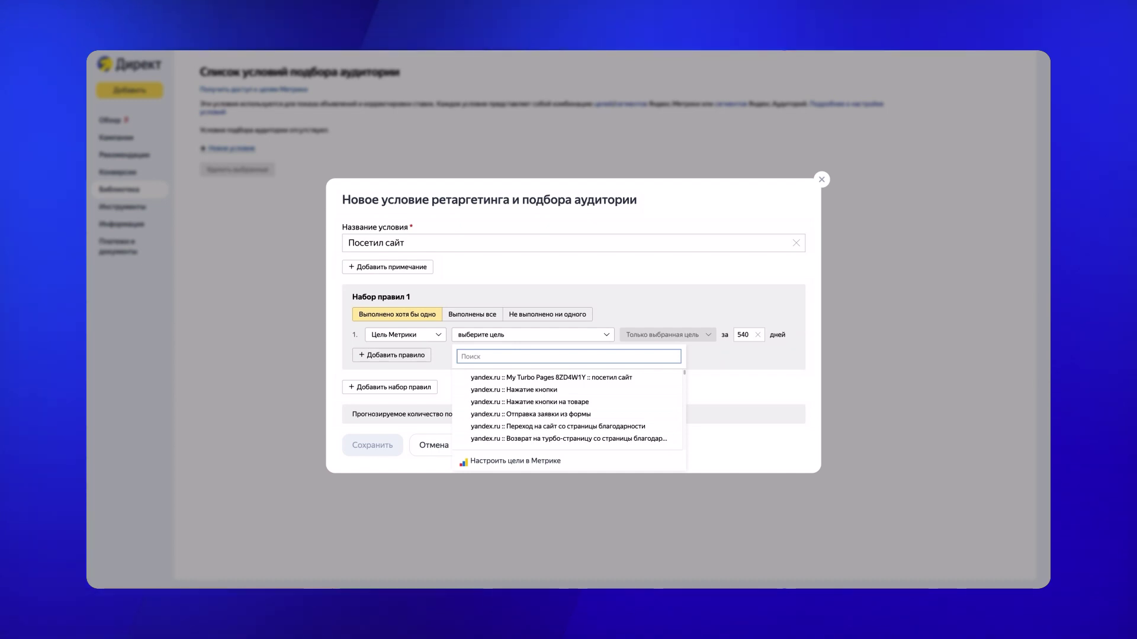
{"action": "type", "text": "посетил с"}
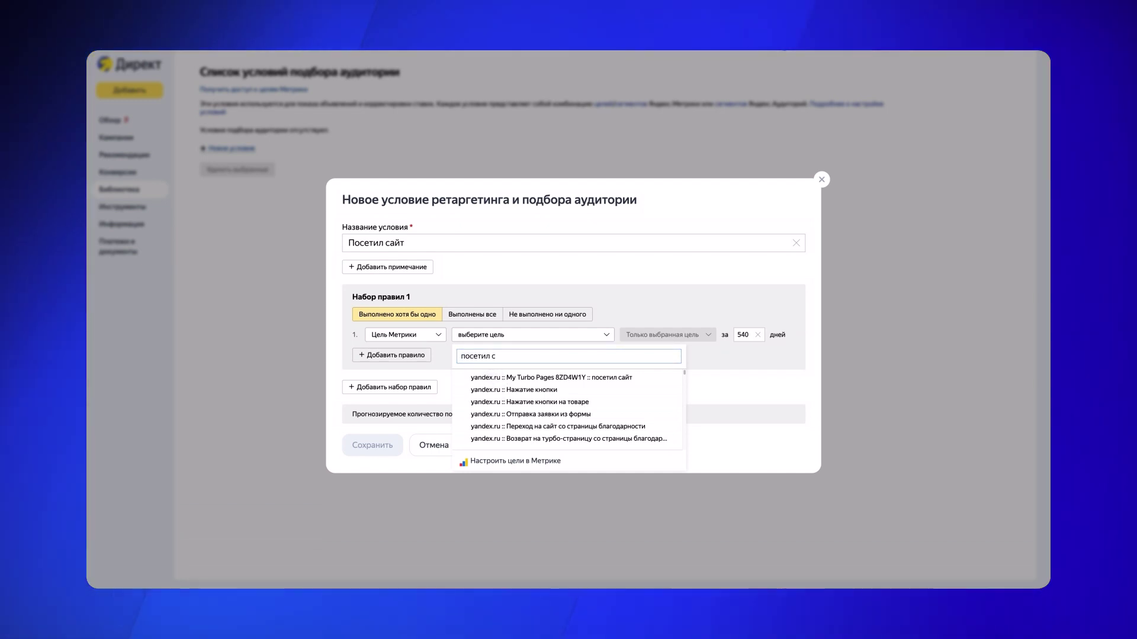
{"action": "type", "text": "айт тест"}
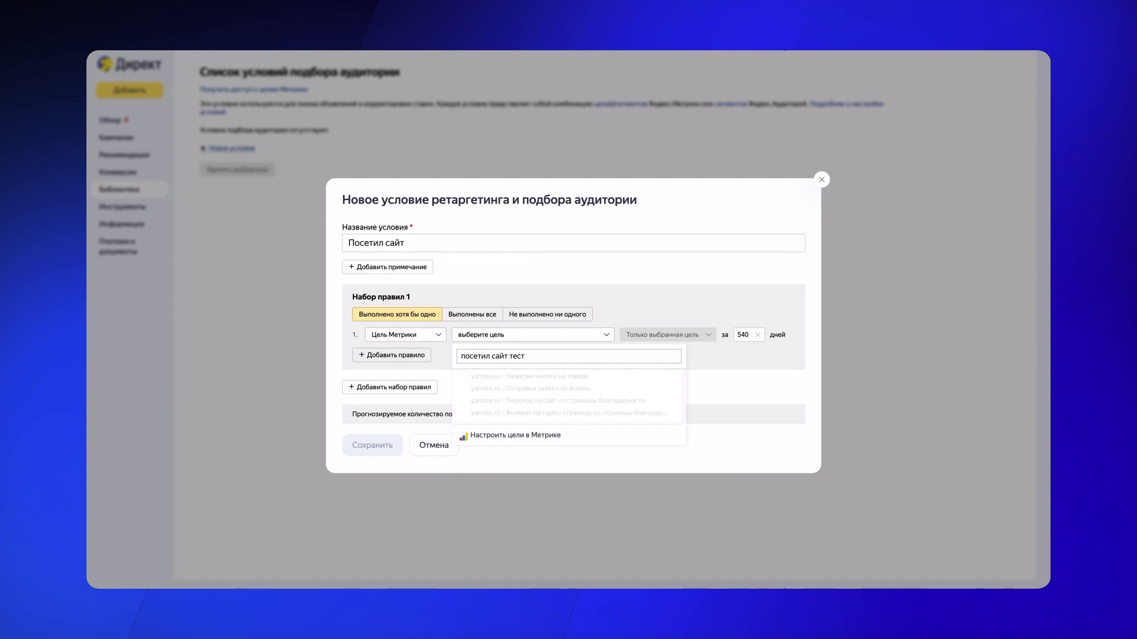
{"action": "left_click", "coordinate": [520, 378]}
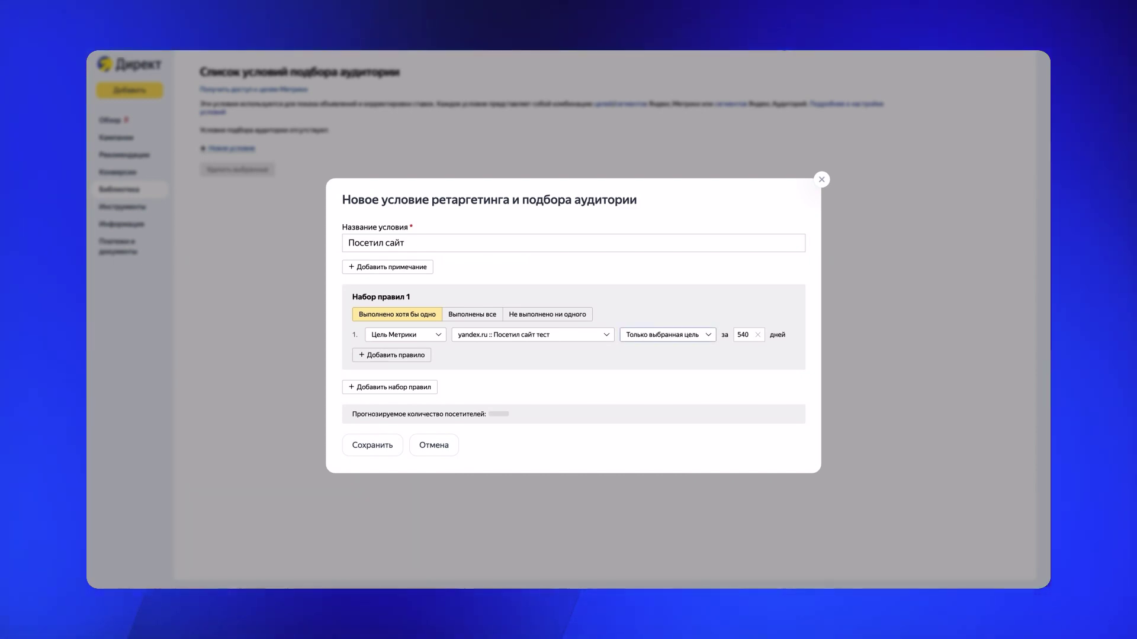
- Keep the rule on "Только выбранная цель" with a period of 30 days and save the audience condition
{"action": "left_click", "coordinate": [679, 335]}
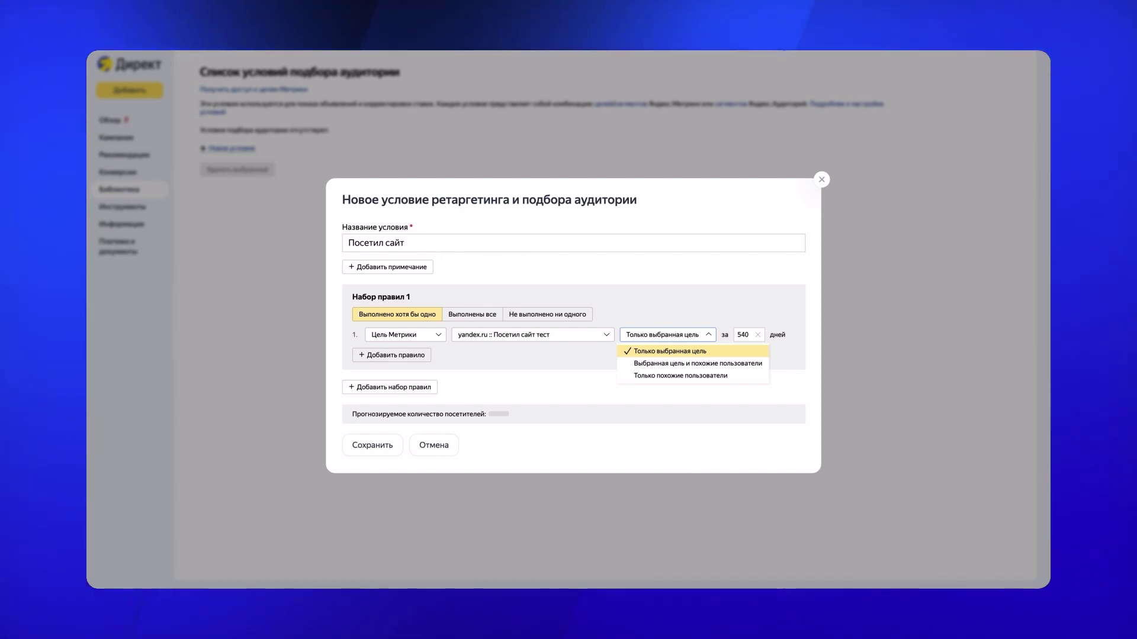
{"action": "key", "text": "Escape"}
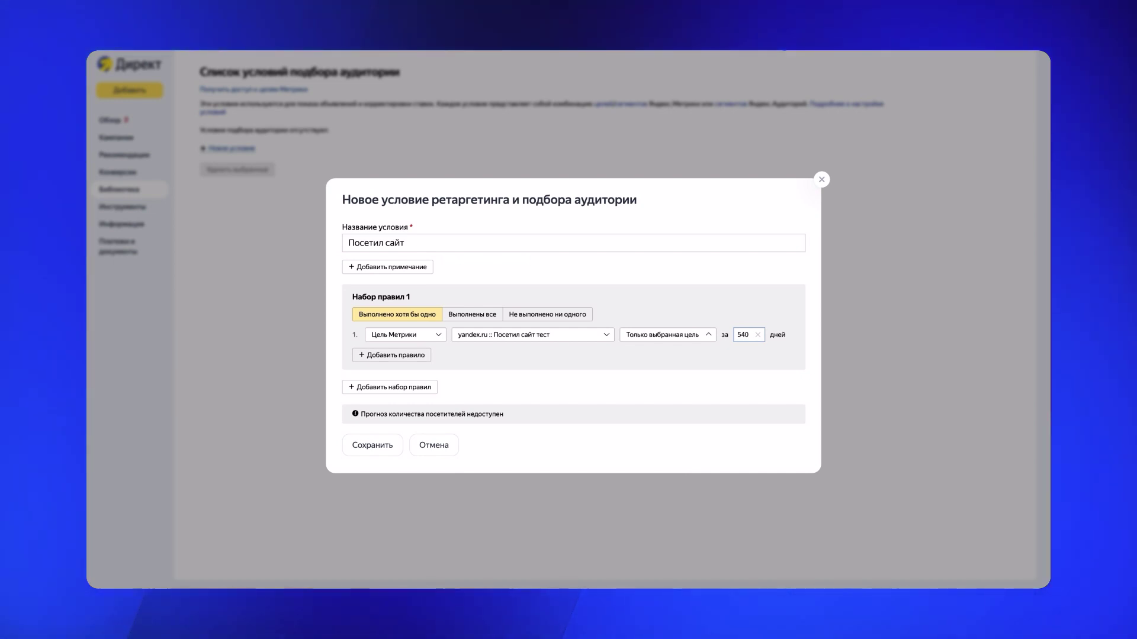
{"action": "left_click", "coordinate": [755, 338]}
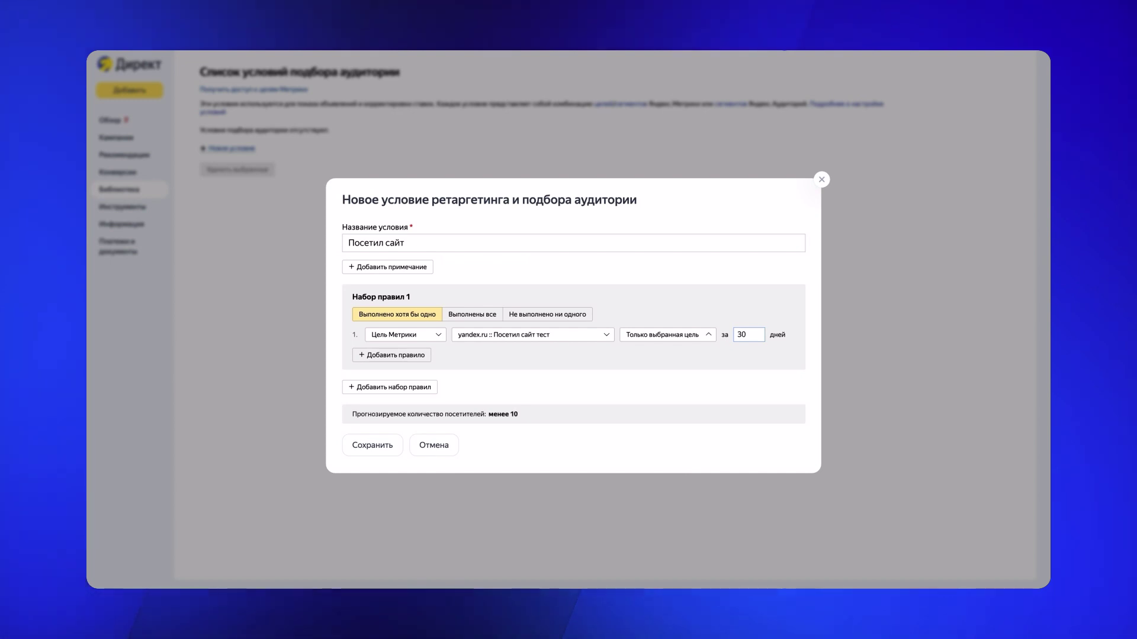
{"action": "key", "text": "Tab"}
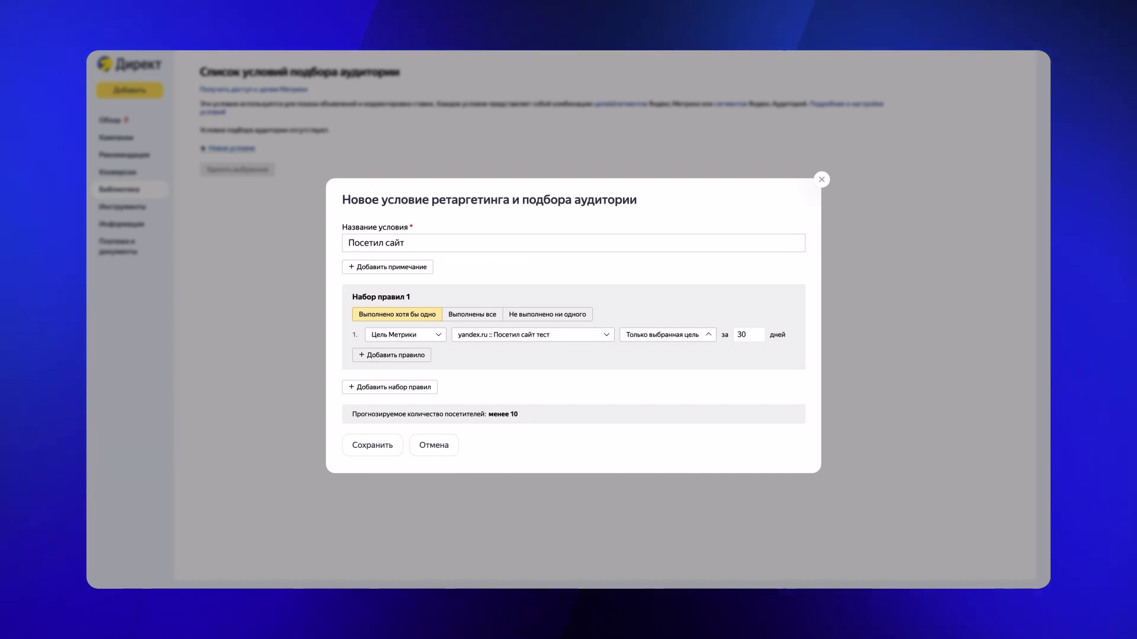
{"action": "left_click", "coordinate": [371, 446]}
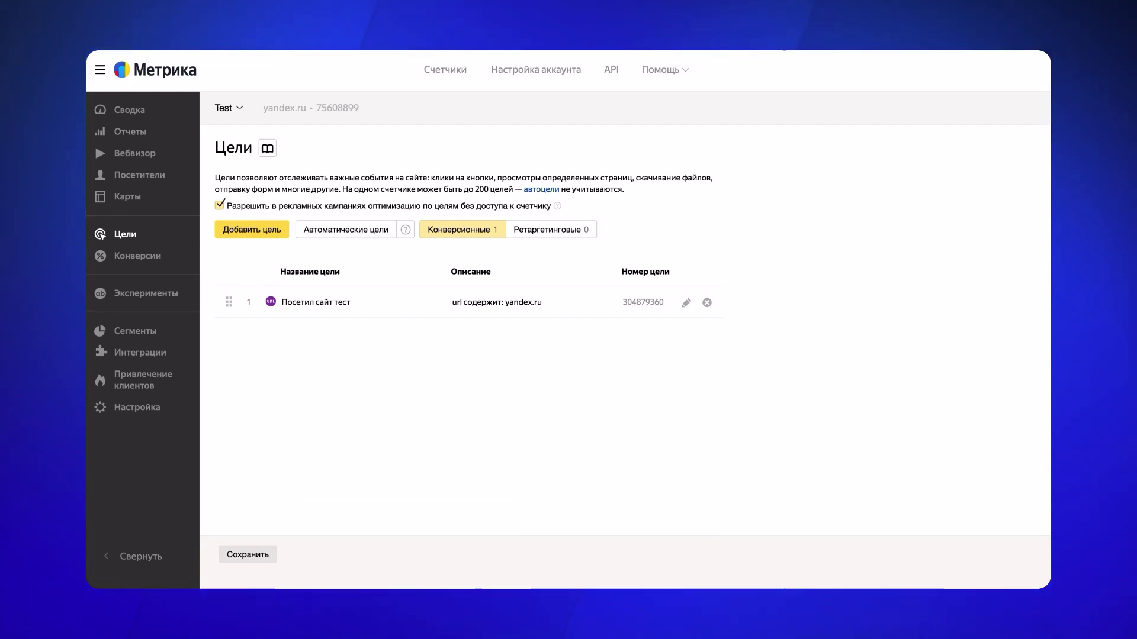
- In Yandex Metrica, start another goal for the Test counter and name it "Посещение определенной страницы"
{"action": "left_click", "coordinate": [266, 234]}
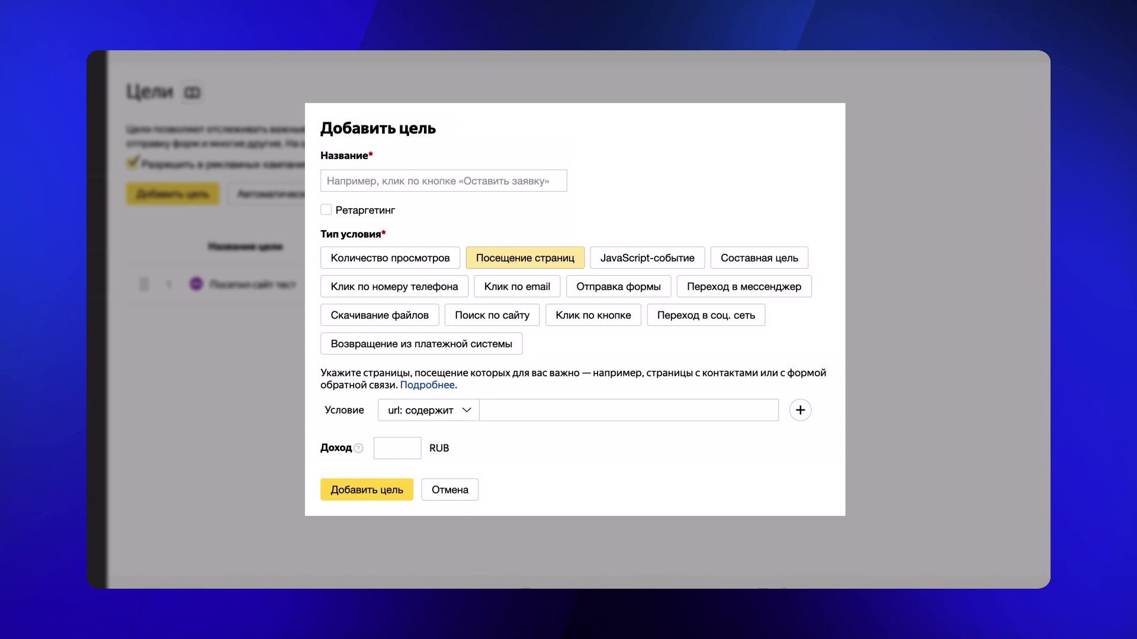
{"action": "left_click", "coordinate": [443, 180]}
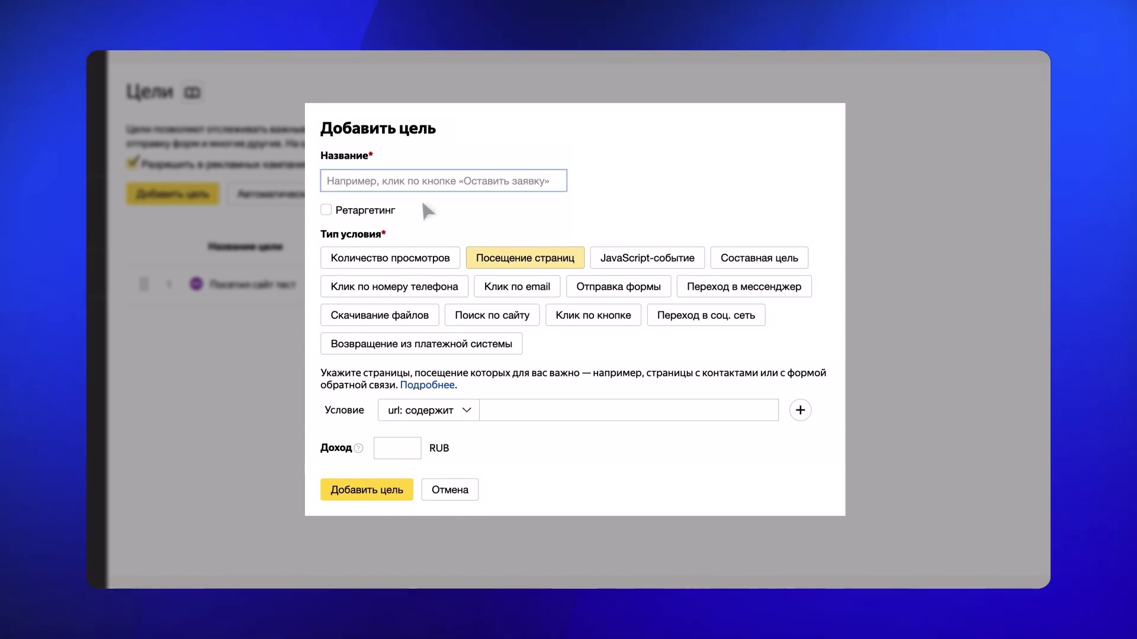
{"action": "left_click", "coordinate": [409, 183]}
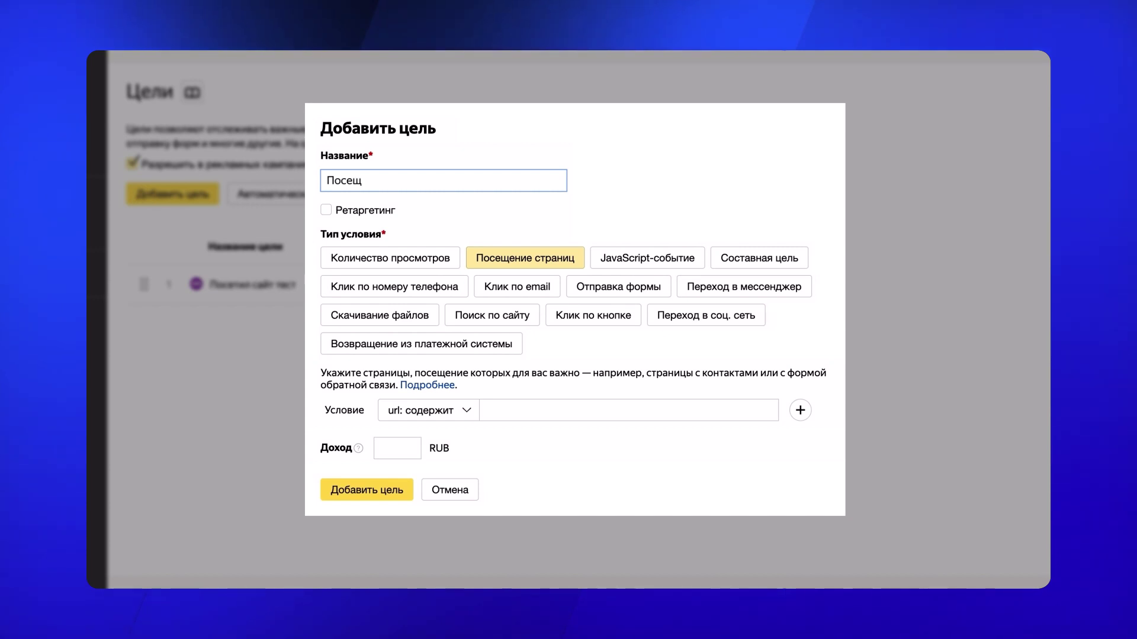
{"action": "type", "text": "Посещение определенной страницы"}
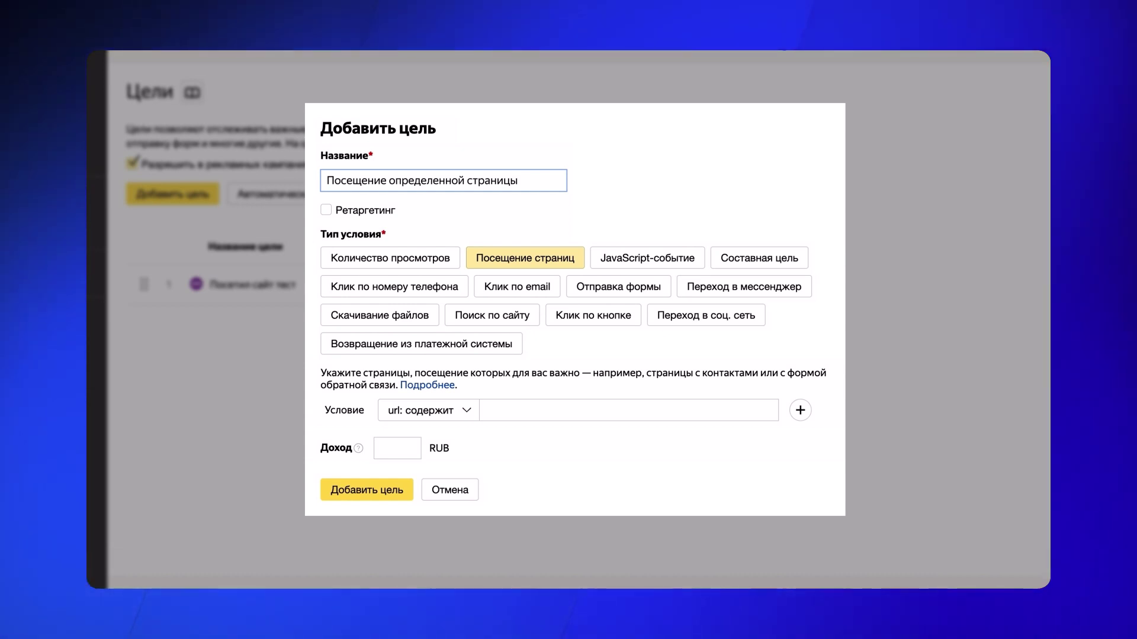
- Set the goal's page condition to "url: совпадает" with yandex.ru/pochta and add the goal
{"action": "key", "text": "Tab"}
{"action": "key", "text": "Tab"}
{"action": "key", "text": "Tab"}
{"action": "key", "text": "space"}
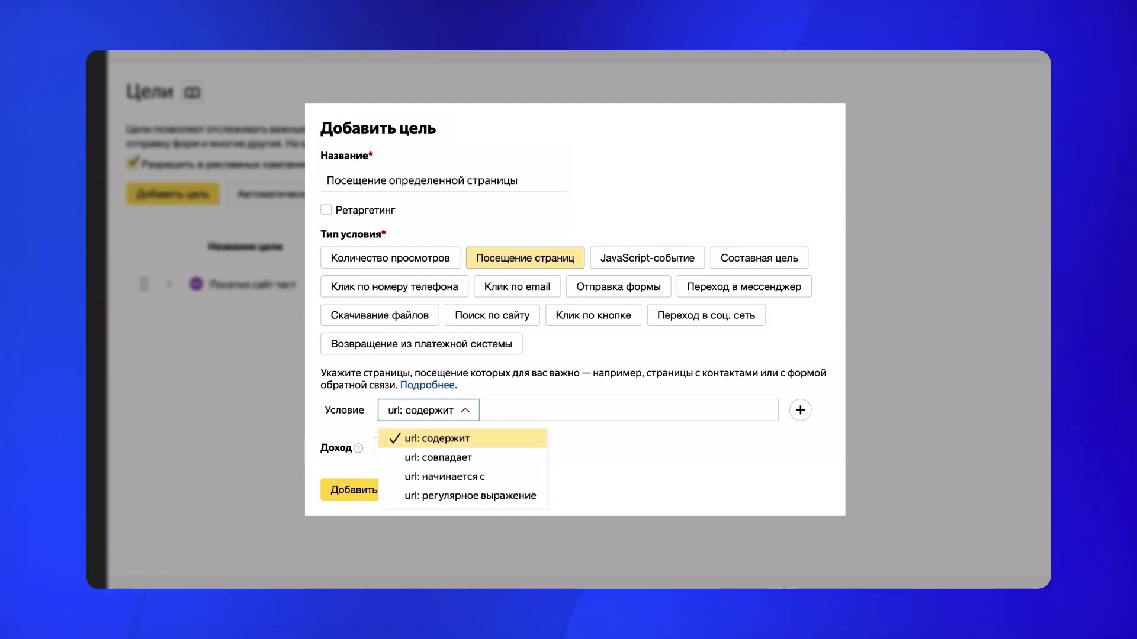
{"action": "left_click", "coordinate": [477, 460]}
{"action": "left_click", "coordinate": [628, 409]}
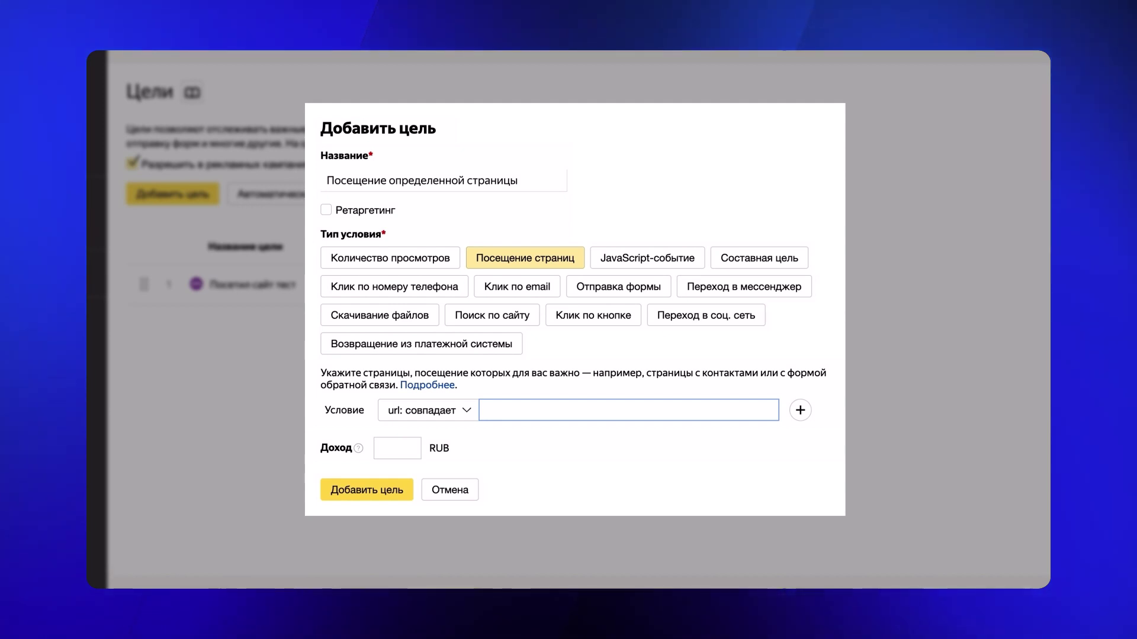
{"action": "type", "text": "y"}
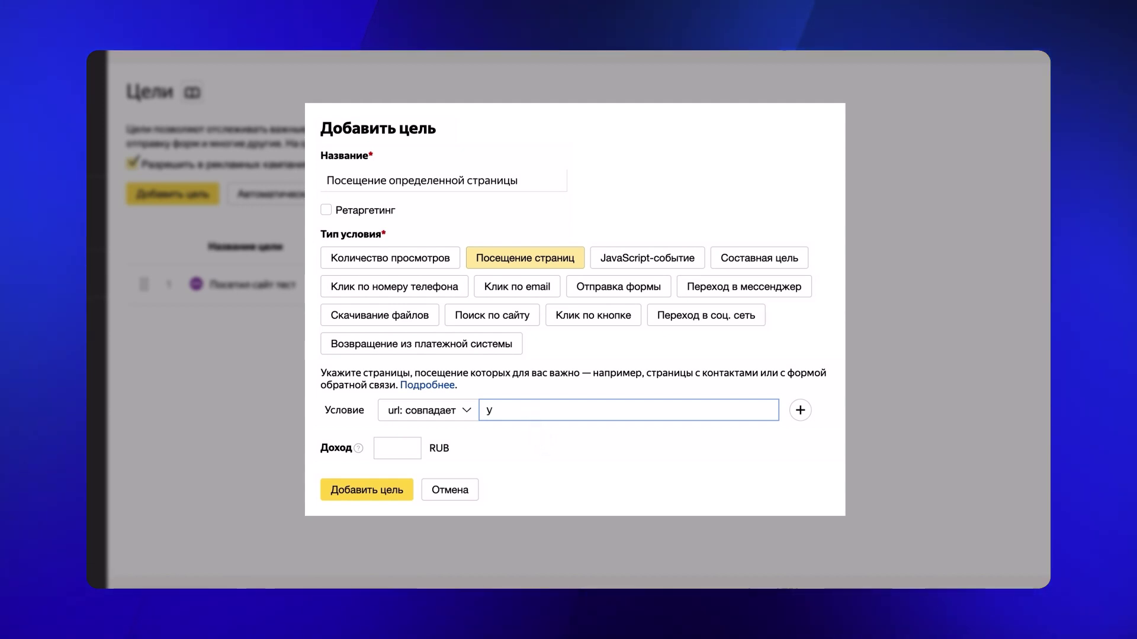
{"action": "type", "text": "andex.ru/pochta"}
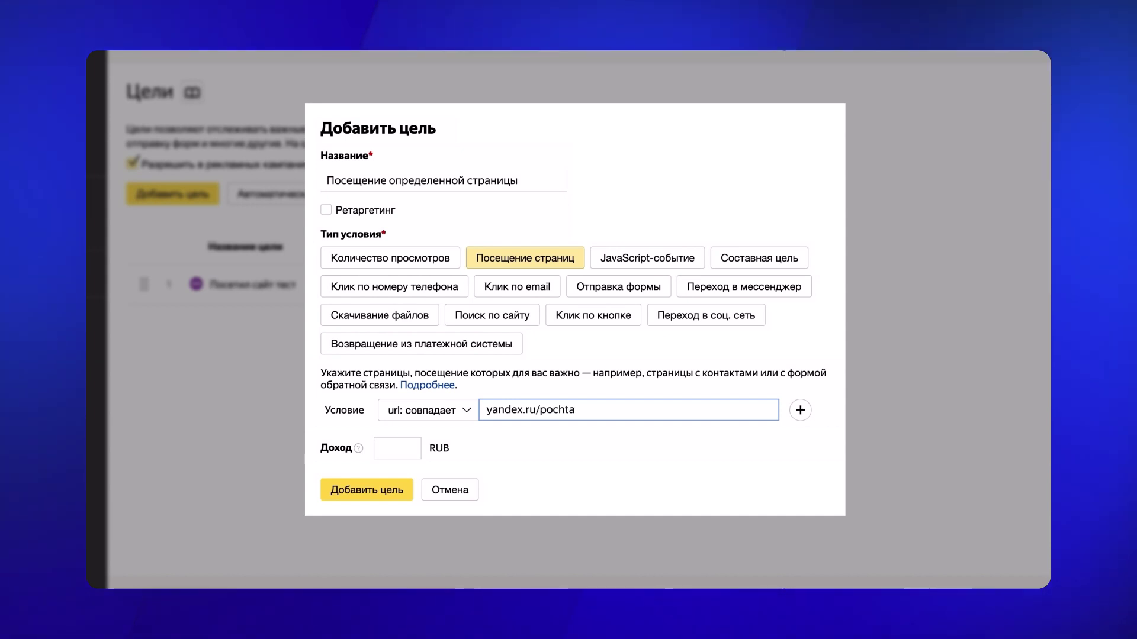
{"action": "left_click", "coordinate": [381, 495]}
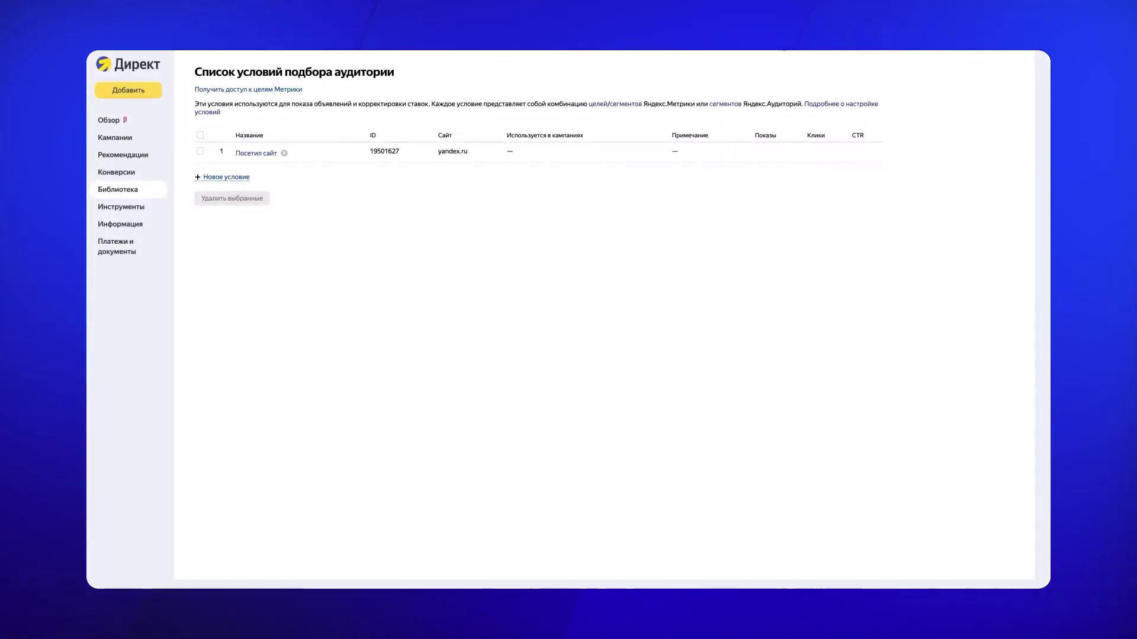
- In Yandex Direct, start a second audience condition and name it "Посещение определенной страницы"
{"action": "left_click", "coordinate": [226, 177]}
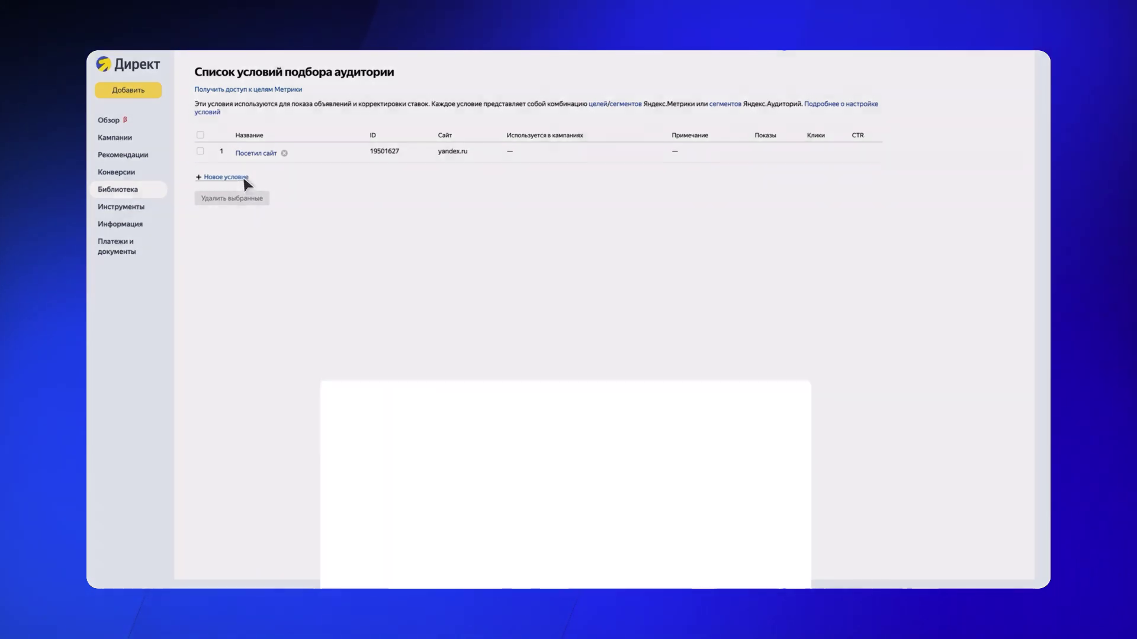
{"action": "left_click", "coordinate": [434, 211]}
{"action": "type", "text": "Посещ"}
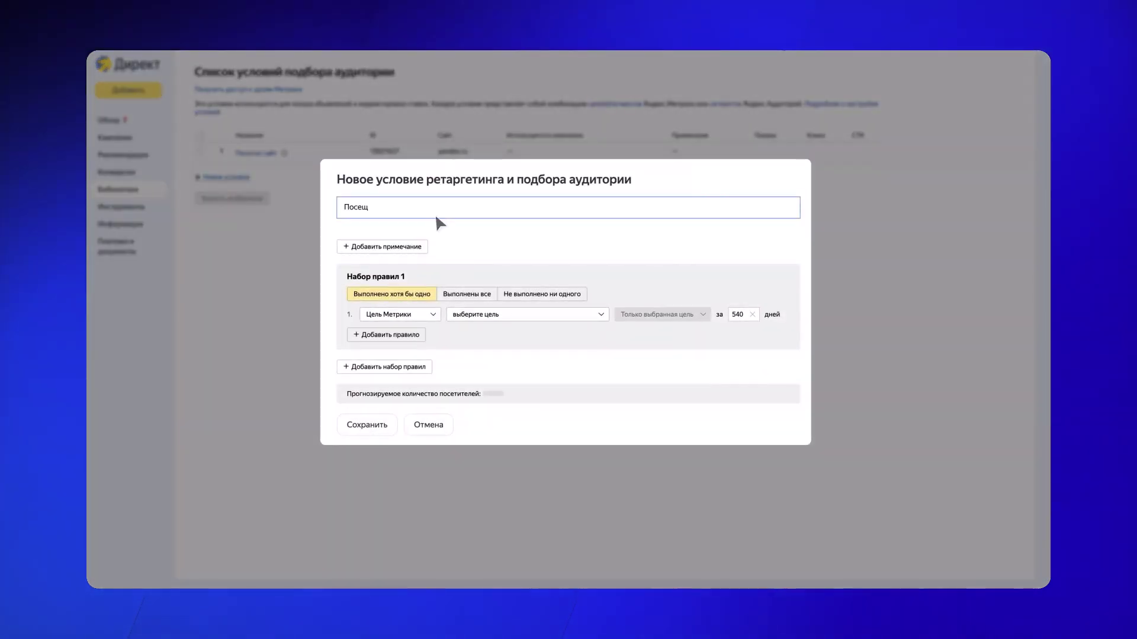
{"action": "type", "text": "ение определенной страницы"}
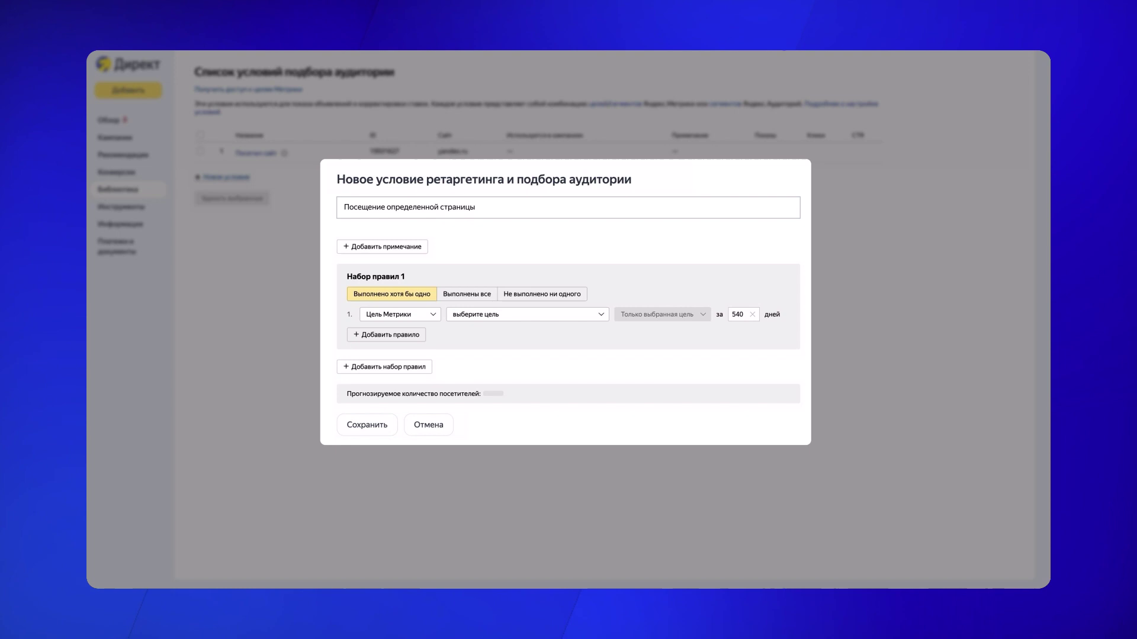
- Choose the Metrica goal "yandex.ru :: Посещение определенной страницы" for the condition's first rule
{"action": "left_click", "coordinate": [511, 314]}
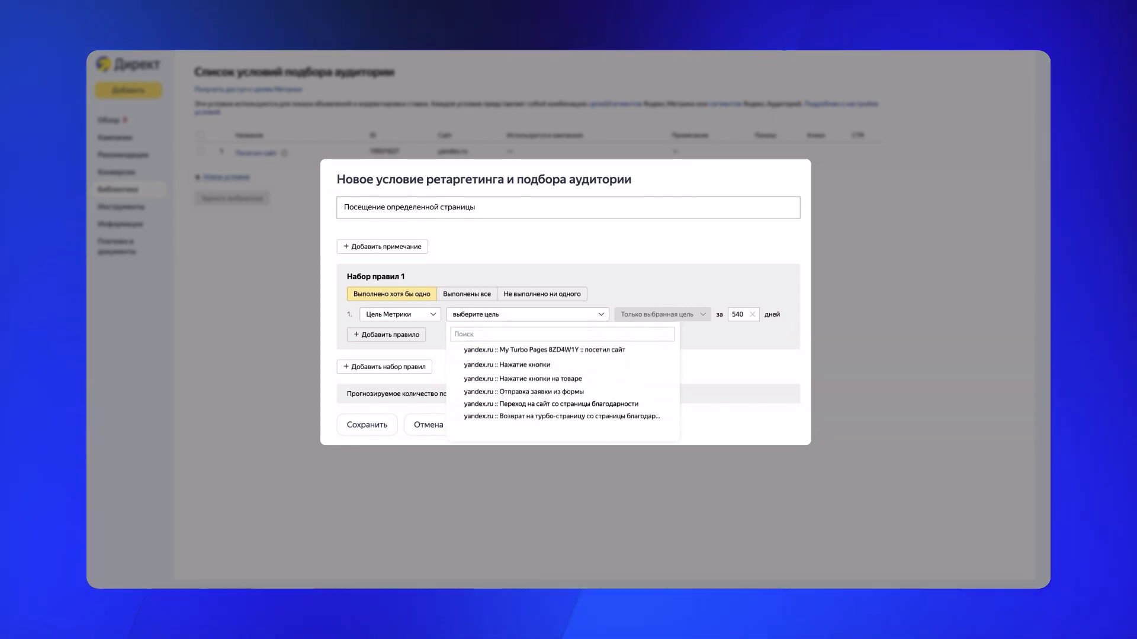
{"action": "left_click", "coordinate": [526, 332]}
{"action": "type", "text": "посеще"}
{"action": "left_click", "coordinate": [572, 364]}
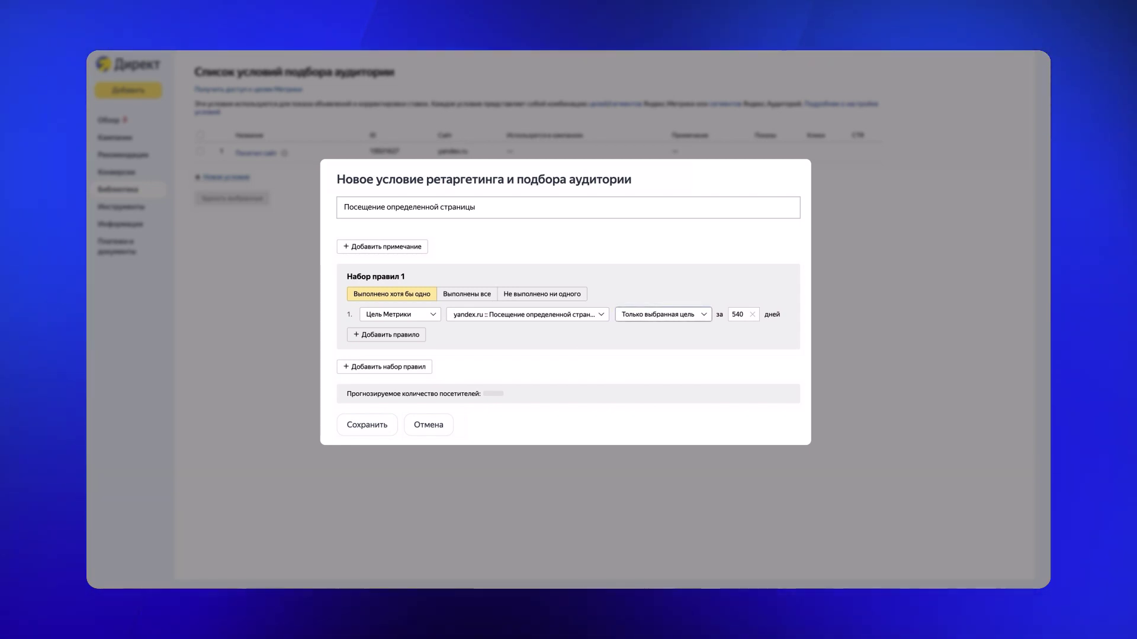
- Set the period of the "Посещение определенной страницы" rule to 30 days and save the audience condition
{"action": "left_click", "coordinate": [751, 315]}
{"action": "type", "text": "30"}
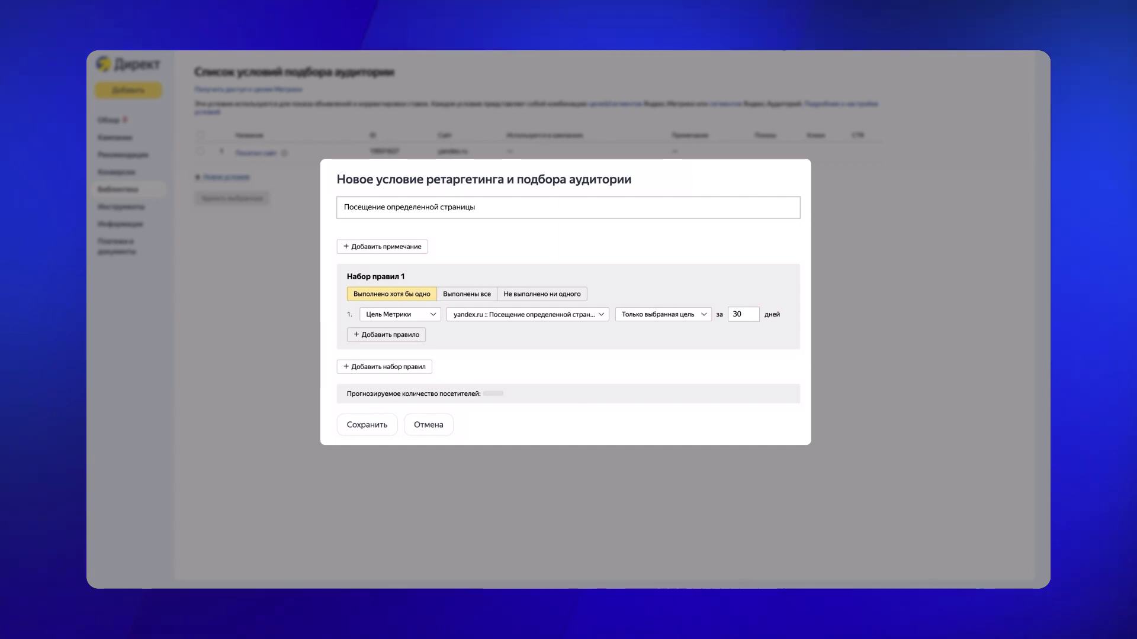
{"action": "left_click", "coordinate": [372, 427]}
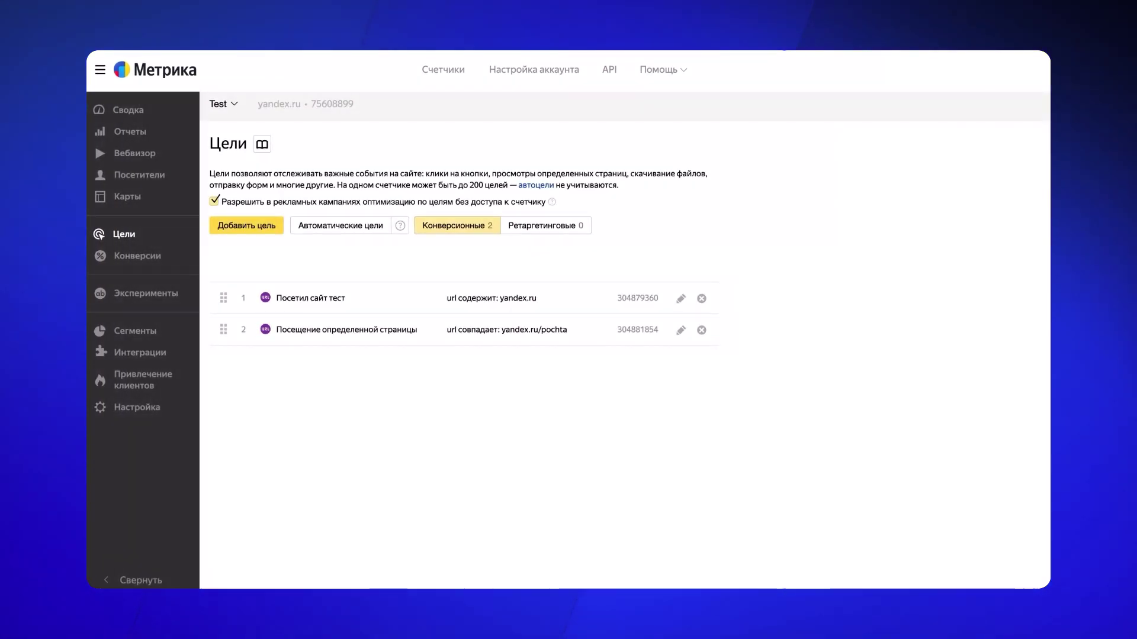
- In Yandex Metrica, start another goal for the Test counter and name it "Допродажи"
{"action": "left_click", "coordinate": [246, 228]}
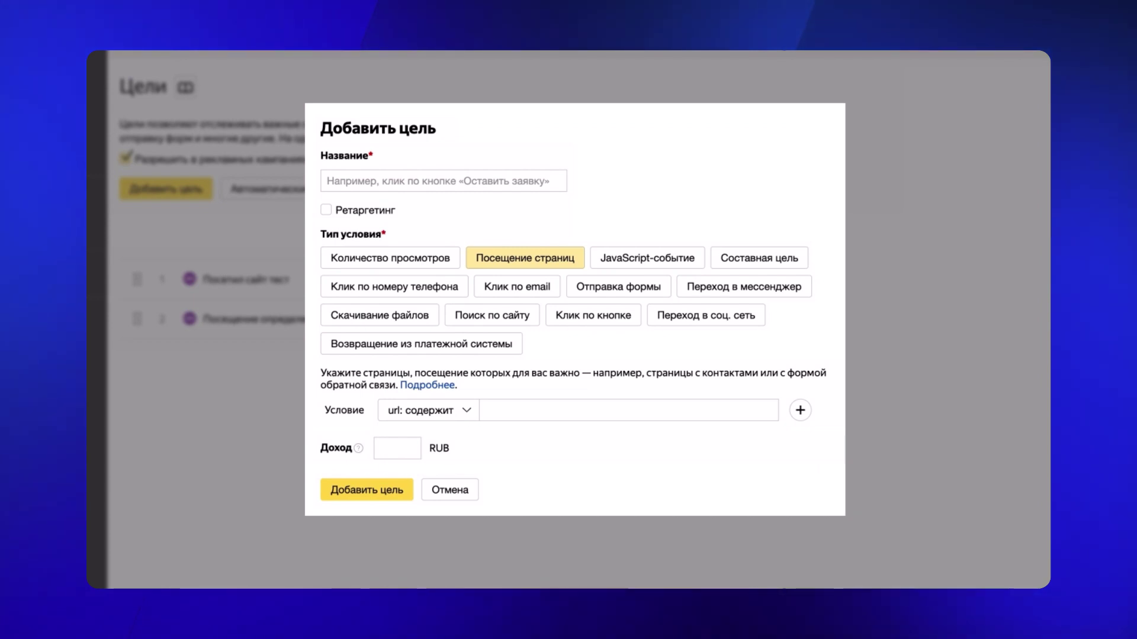
{"action": "left_click", "coordinate": [400, 180]}
{"action": "type", "text": "Допродажи"}
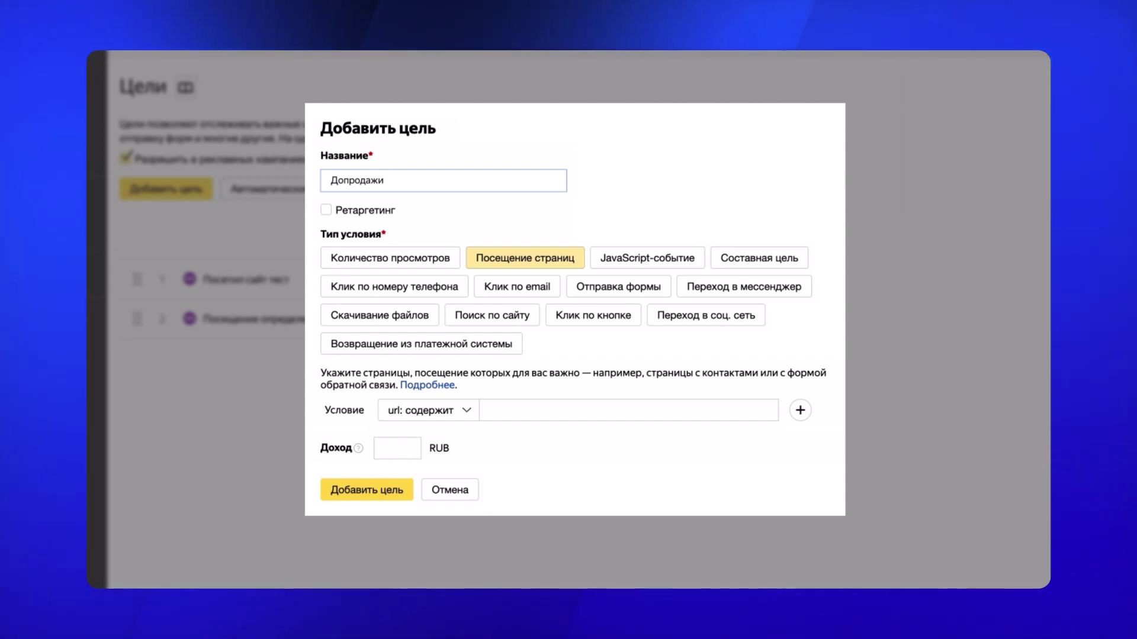
- Use the "Посещение страниц" condition type with "url: содержит" yandex.ru/success and add the goal
{"action": "left_click", "coordinate": [525, 257]}
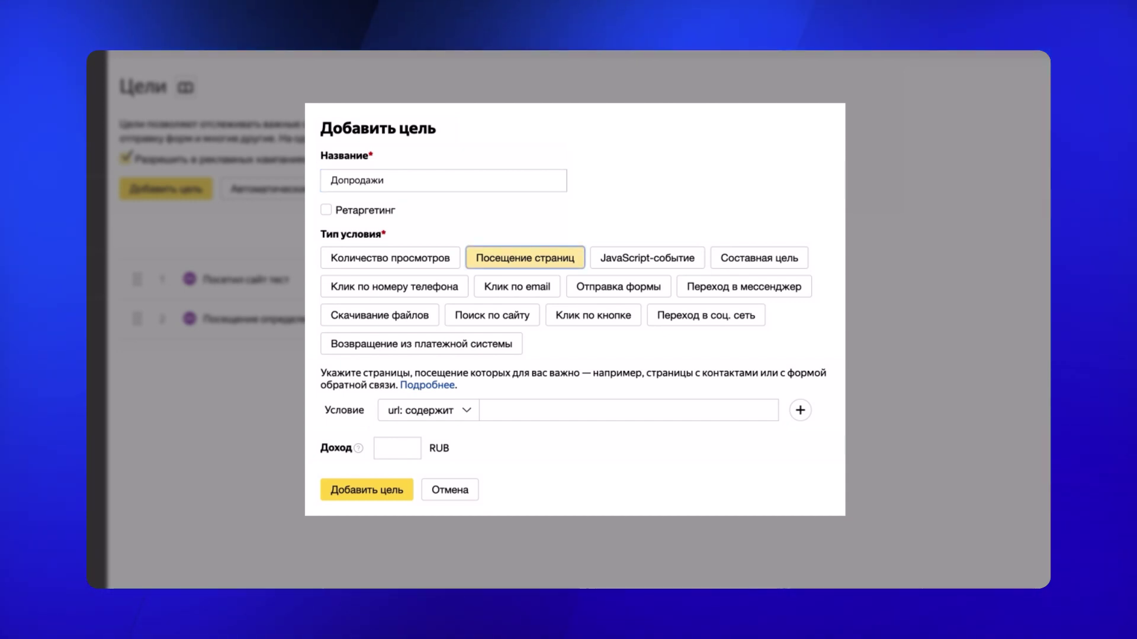
{"action": "left_click", "coordinate": [531, 409]}
{"action": "type", "text": "yandex.ru/success"}
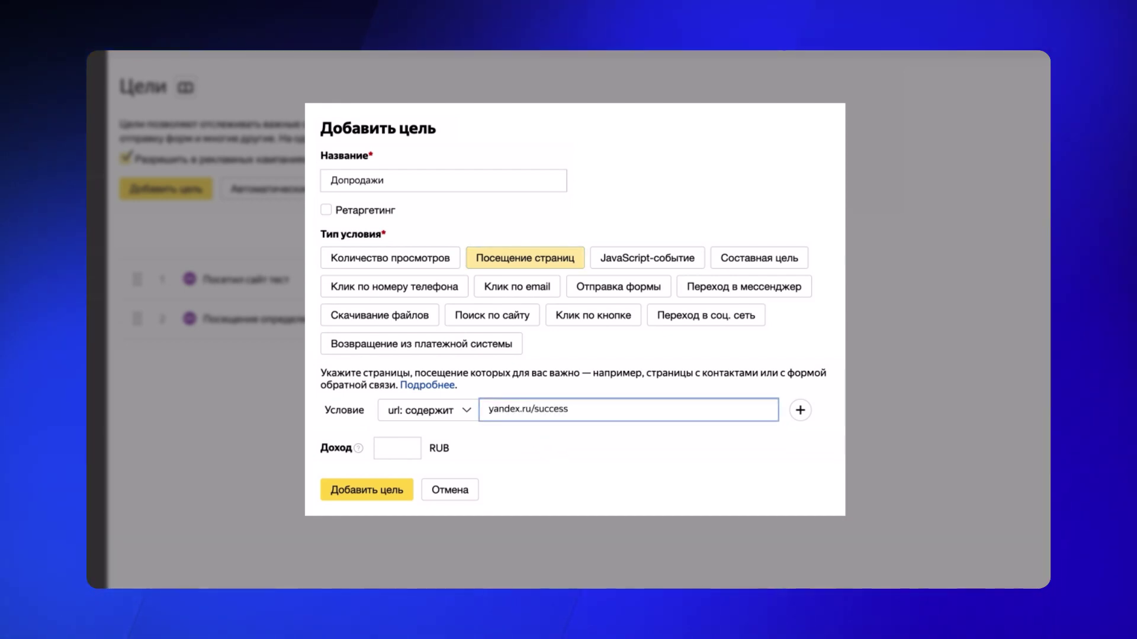
{"action": "left_click", "coordinate": [385, 489]}
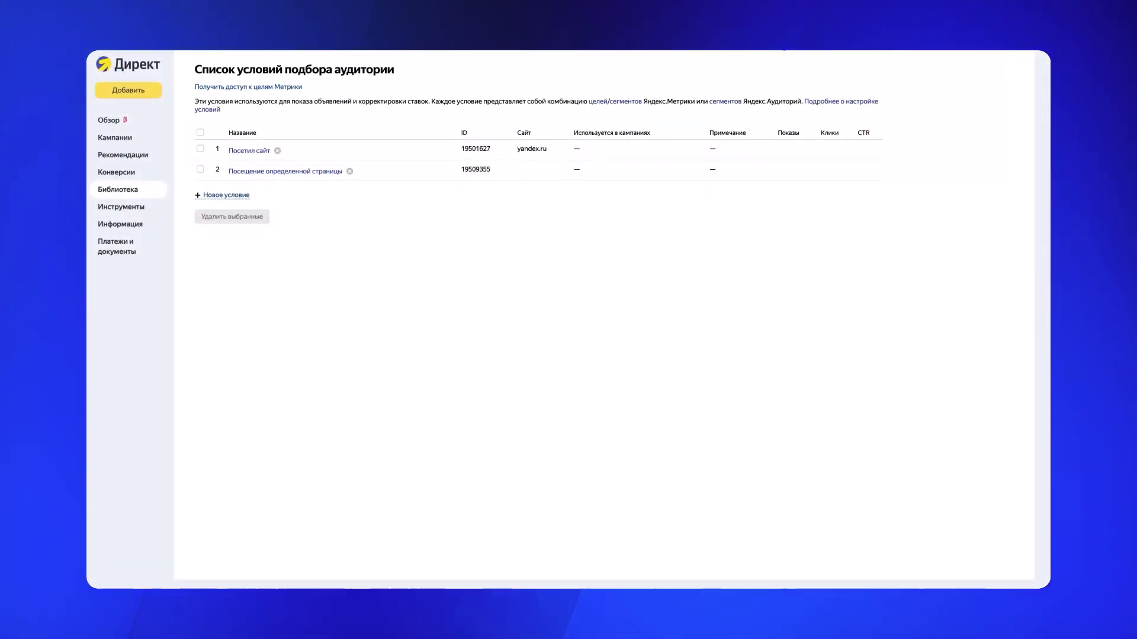
- In Yandex Direct, start an audience condition named "Допродажи" and choose the Metrica goal "yandex.ru :: Допродажи" for its rule
{"action": "left_click", "coordinate": [244, 195]}
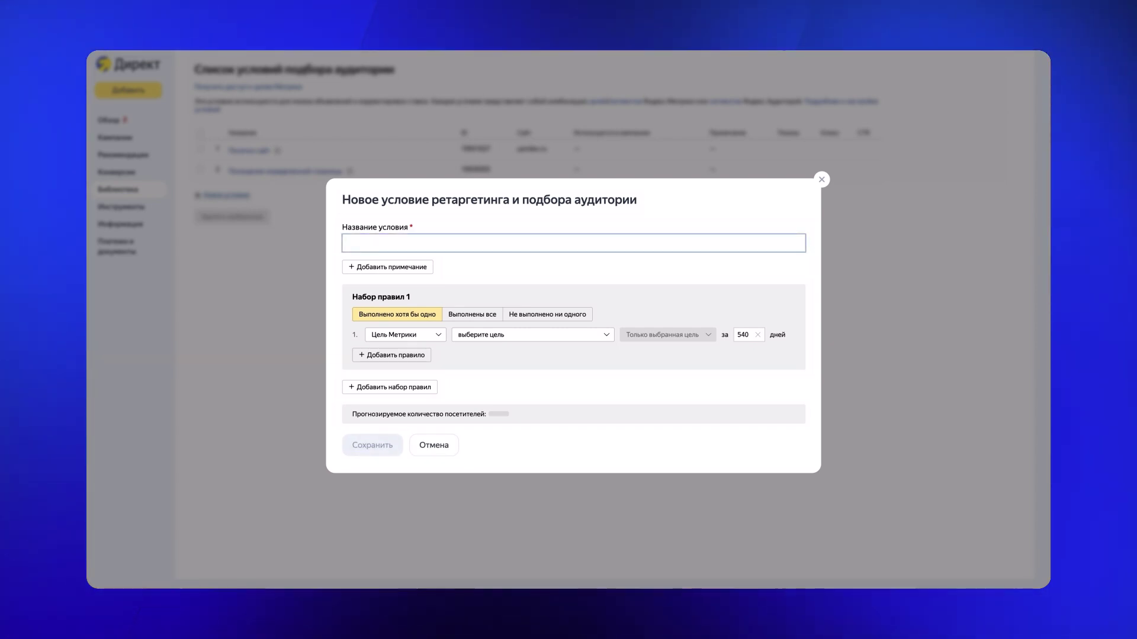
{"action": "type", "text": "Допродажи"}
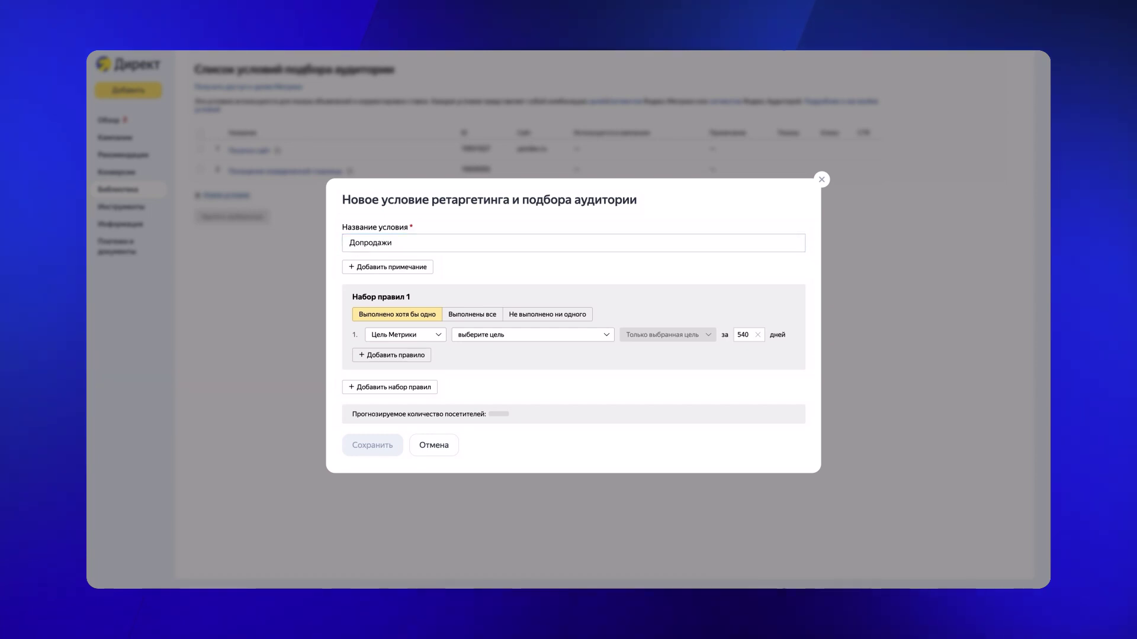
{"action": "left_click", "coordinate": [546, 339]}
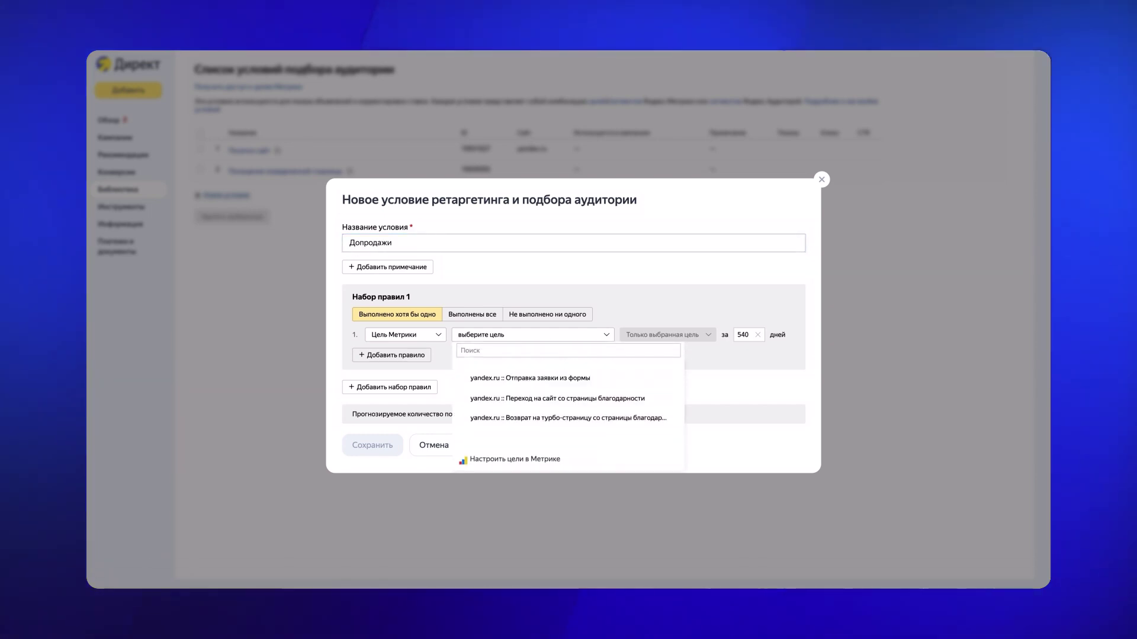
{"action": "type", "text": "До"}
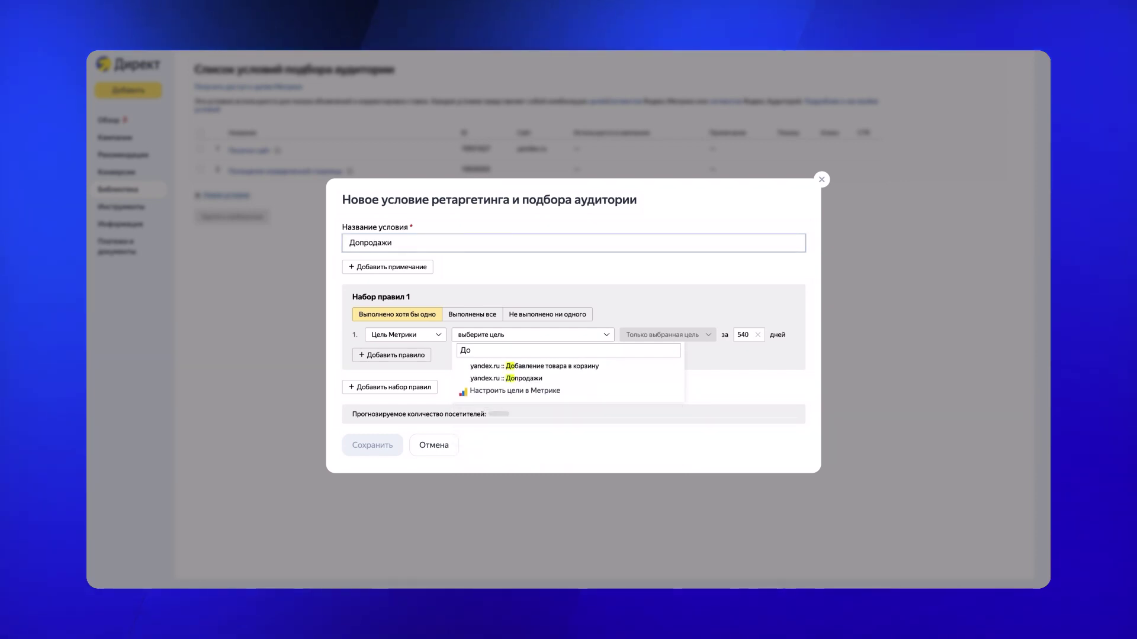
{"action": "left_click", "coordinate": [537, 380]}
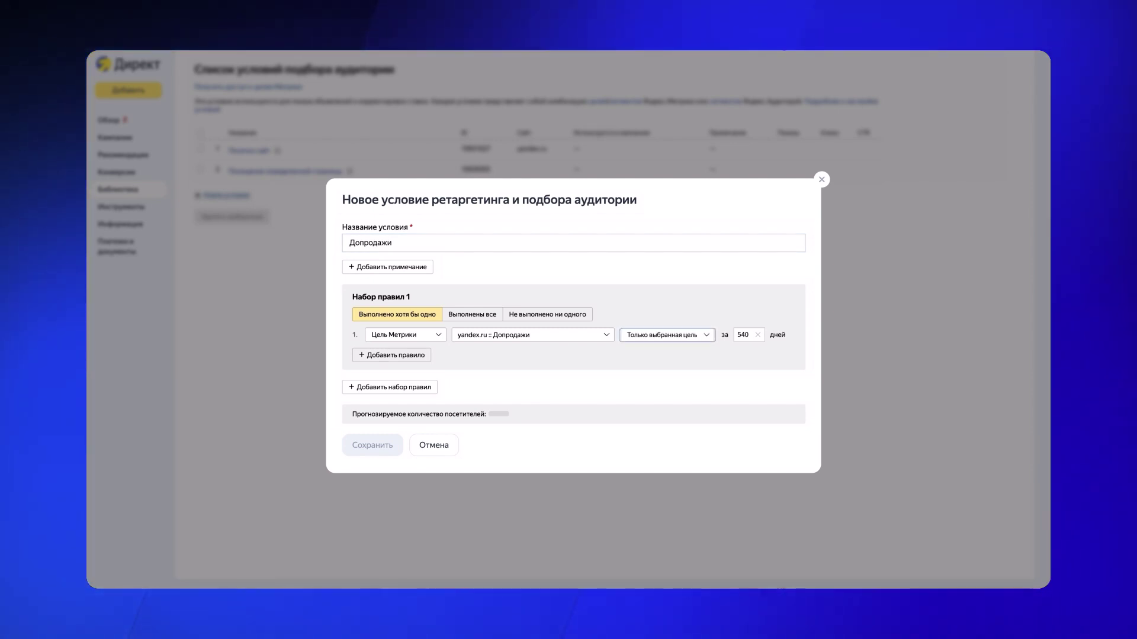
- Extend the "Допродажи" rule to the selected goal and similar users over 60 days, and save the condition
{"action": "left_click", "coordinate": [732, 362]}
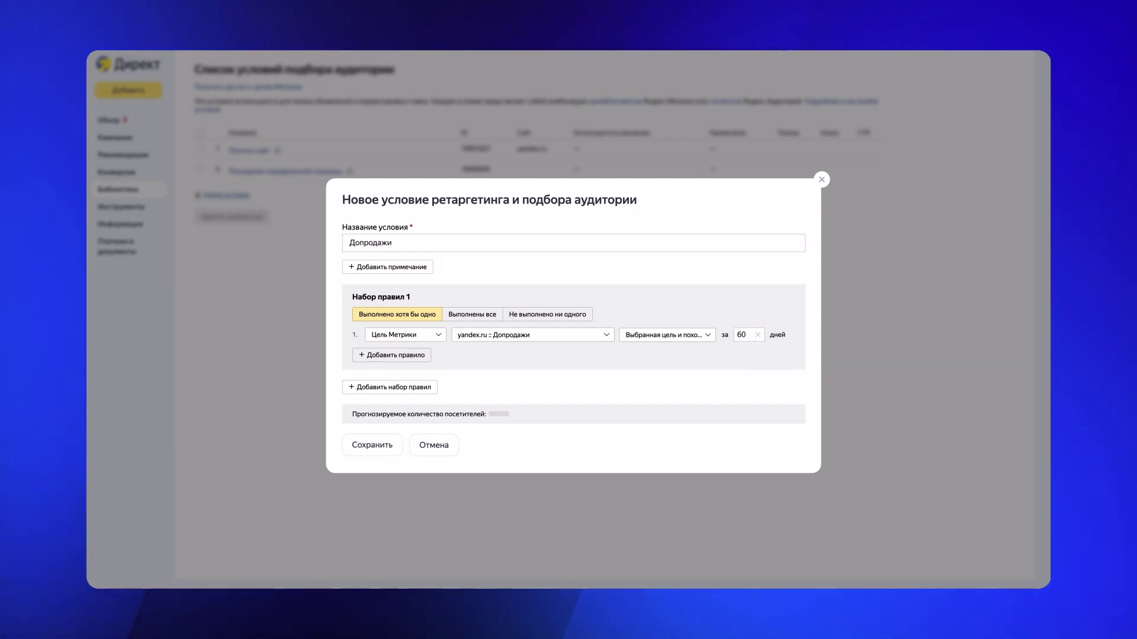
{"action": "left_click", "coordinate": [373, 448]}
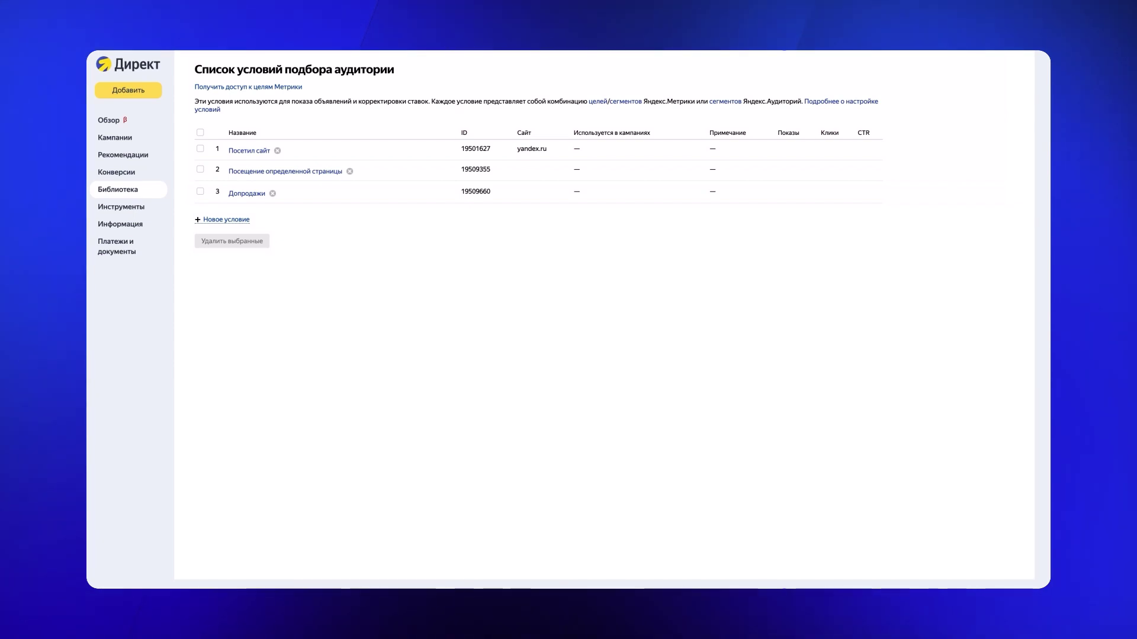
- Start a fourth audience condition and name it "Напоминание об акциях"
{"action": "left_click", "coordinate": [240, 222]}
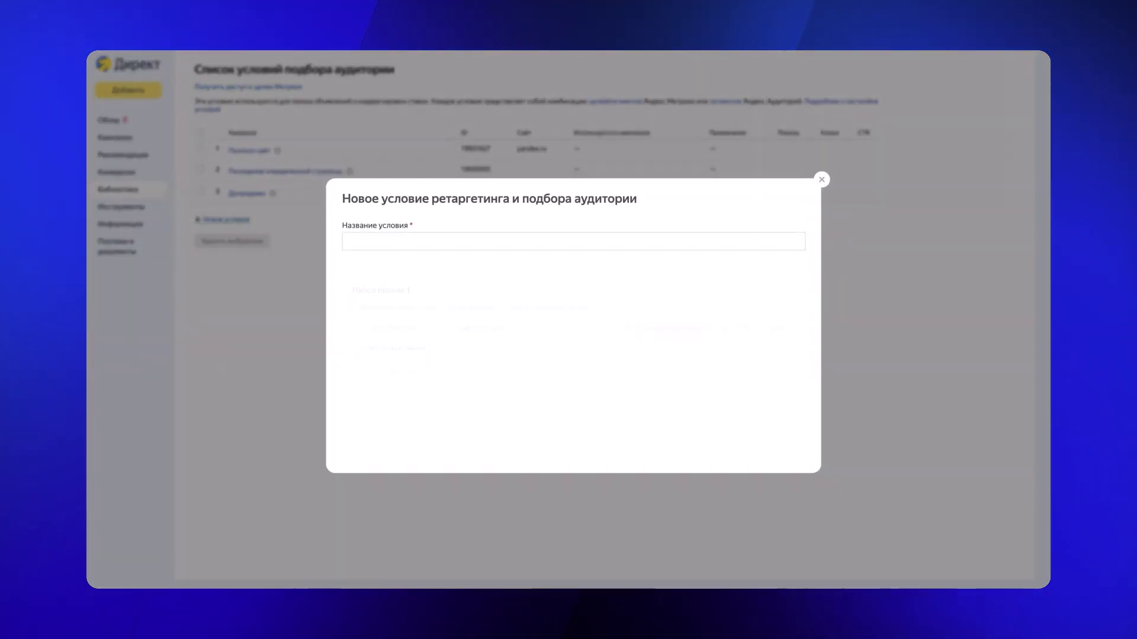
{"action": "left_click", "coordinate": [420, 247]}
{"action": "type", "text": "Напоминание об"}
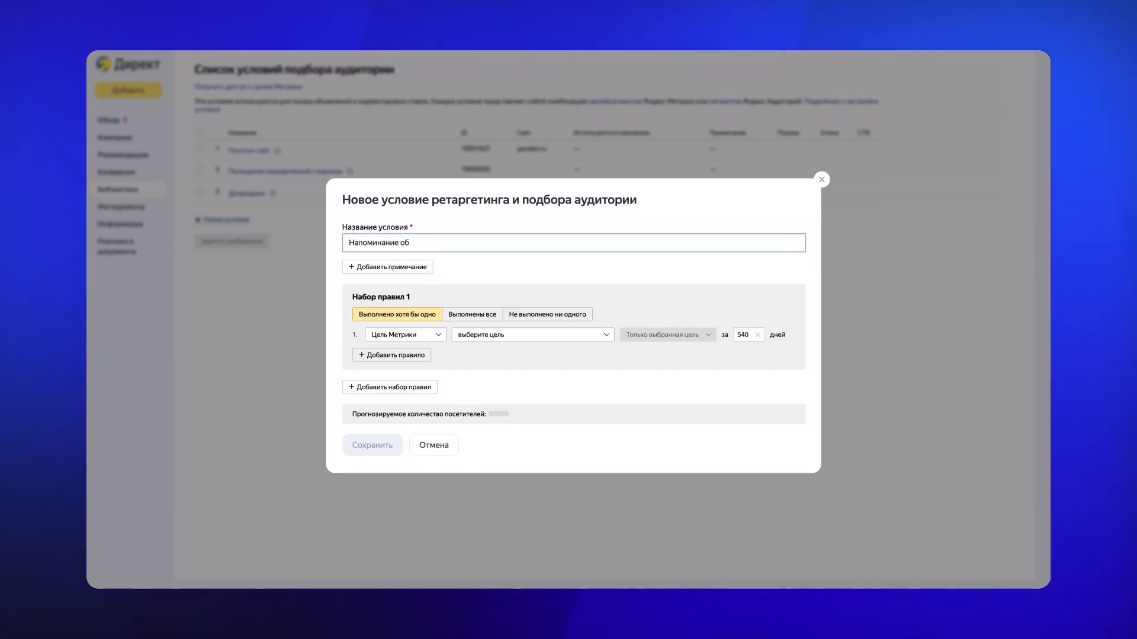
{"action": "type", "text": " акциях"}
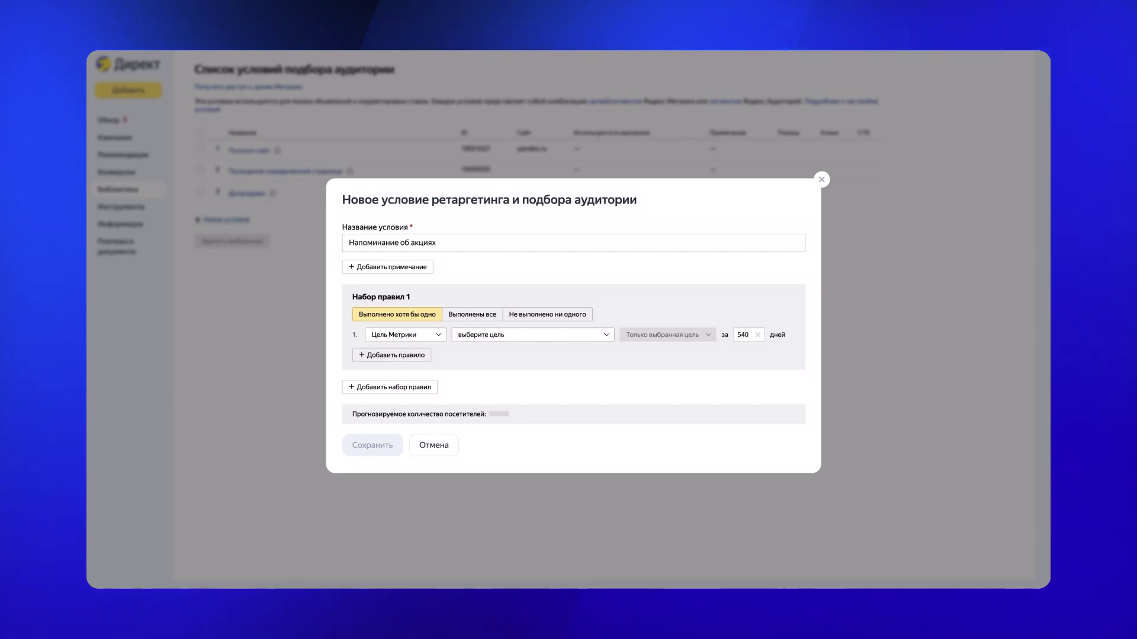
- Choose the Metrica goal "yandex.ru :: Допродажи" for the first rule of the "Напоминание об акциях" condition
{"action": "left_click", "coordinate": [545, 336]}
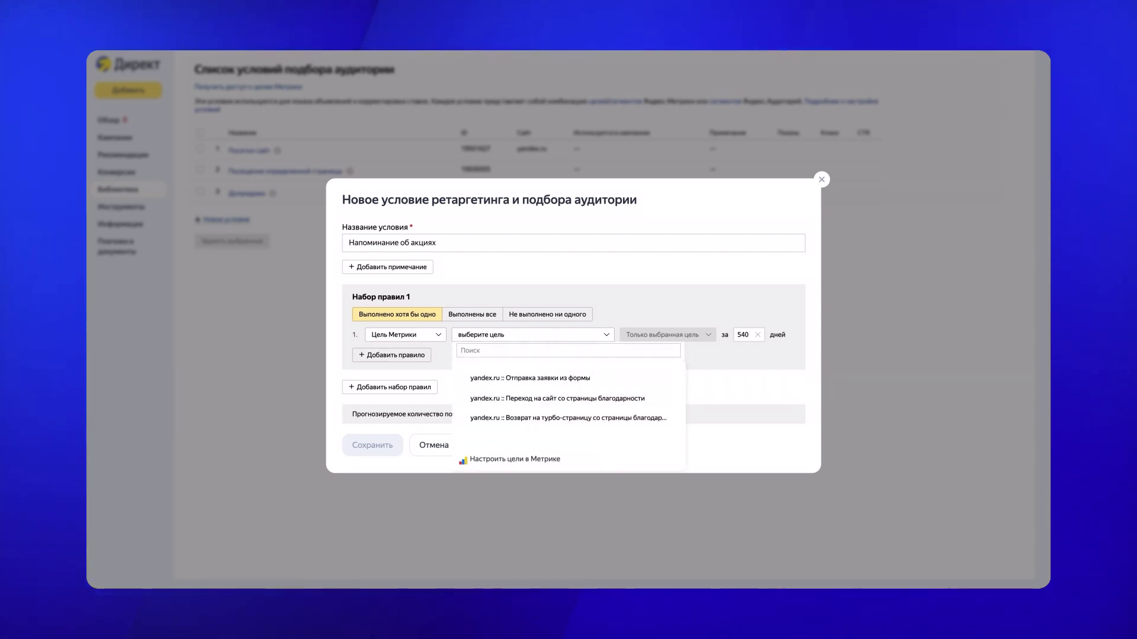
{"action": "left_click", "coordinate": [558, 355]}
{"action": "type", "text": "До"}
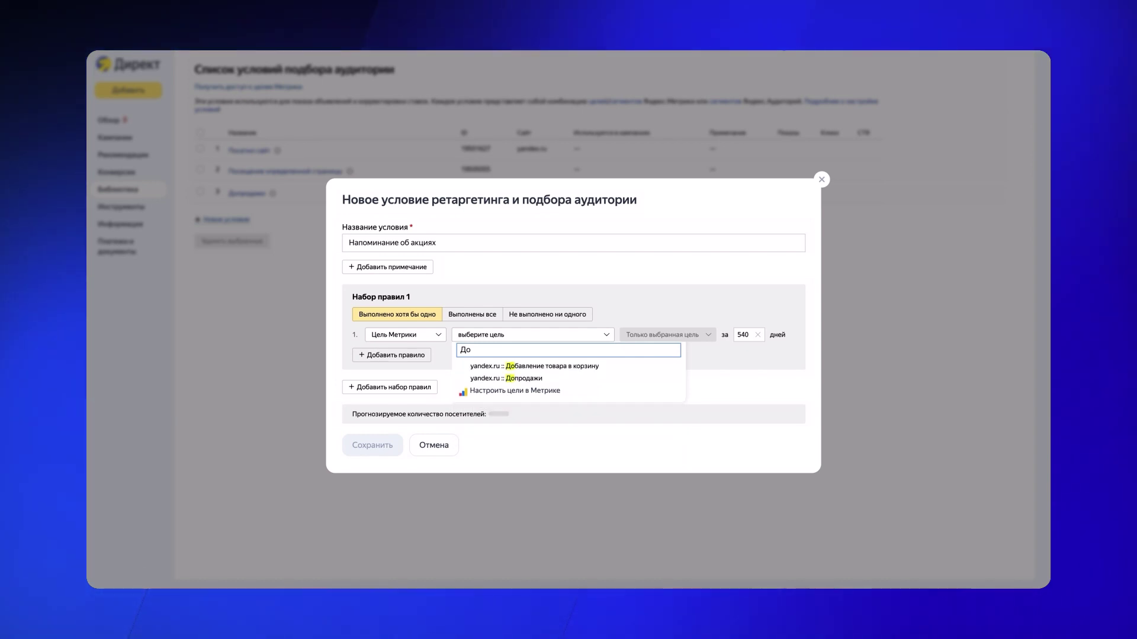
{"action": "left_click", "coordinate": [506, 378]}
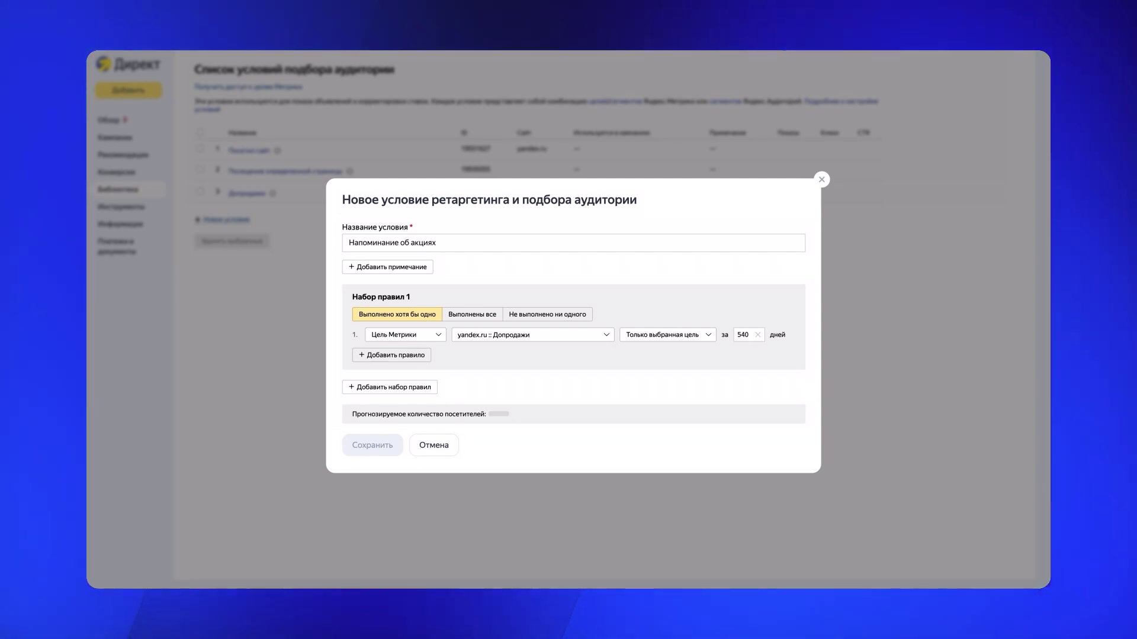
- Set the rule set to "Не выполнено ни одного" with a period of 60 days and save the audience condition
{"action": "left_click", "coordinate": [589, 315]}
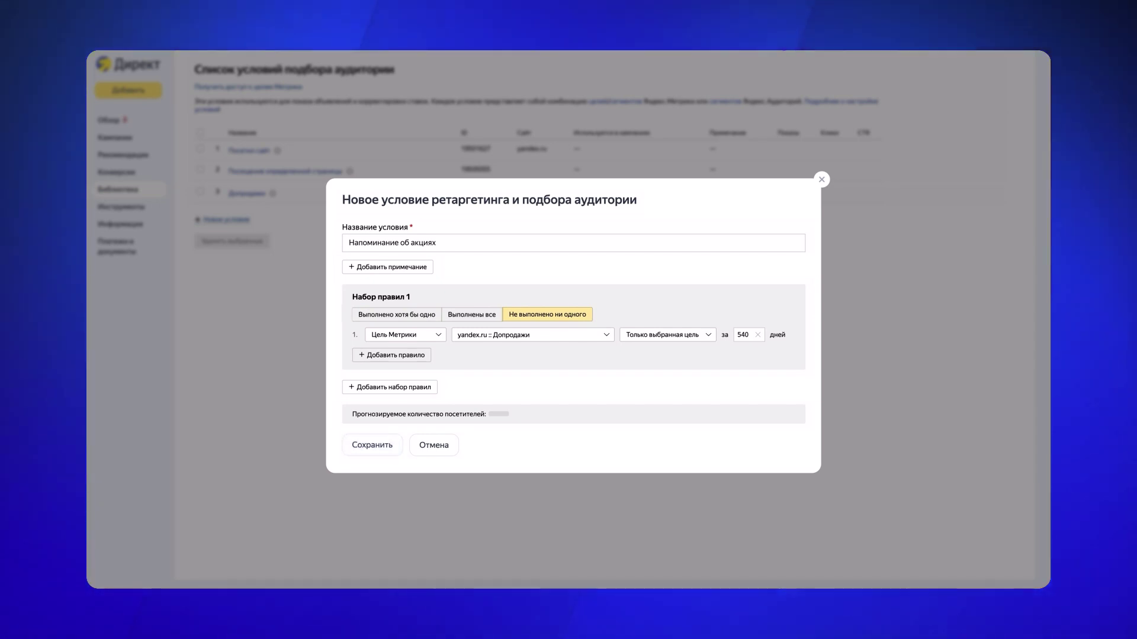
{"action": "left_click", "coordinate": [757, 335]}
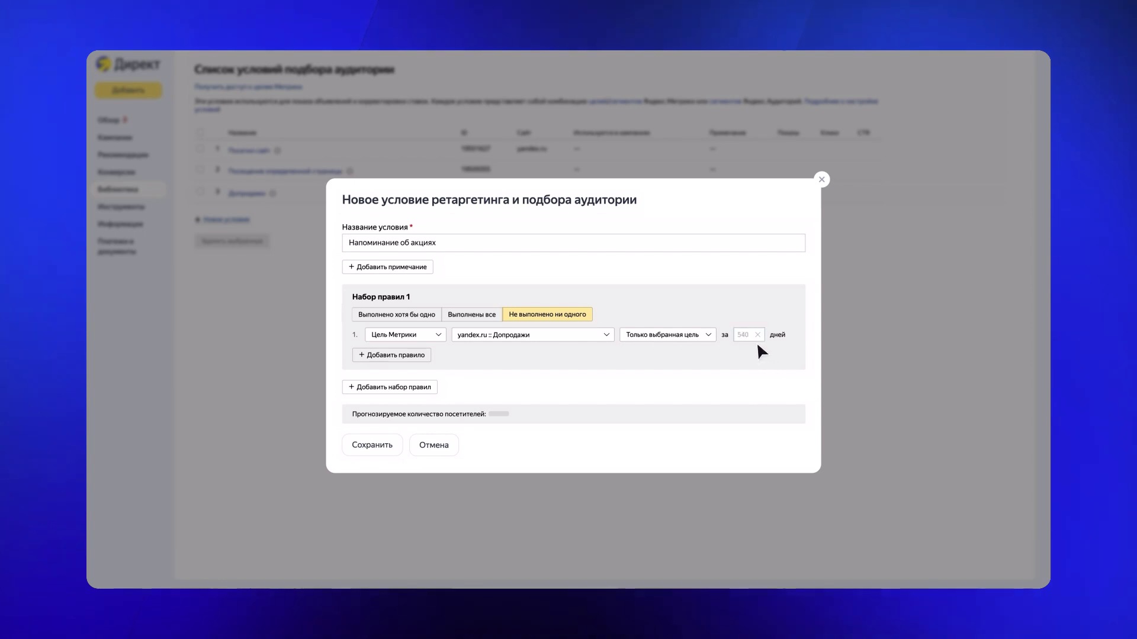
{"action": "type", "text": "60"}
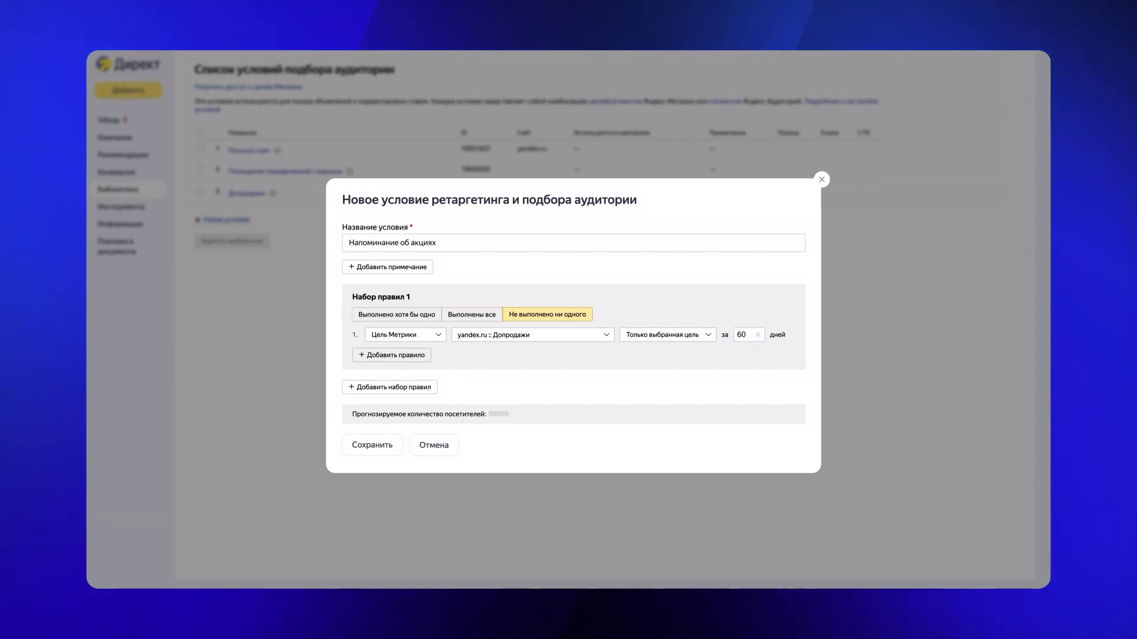
{"action": "left_click", "coordinate": [385, 452]}
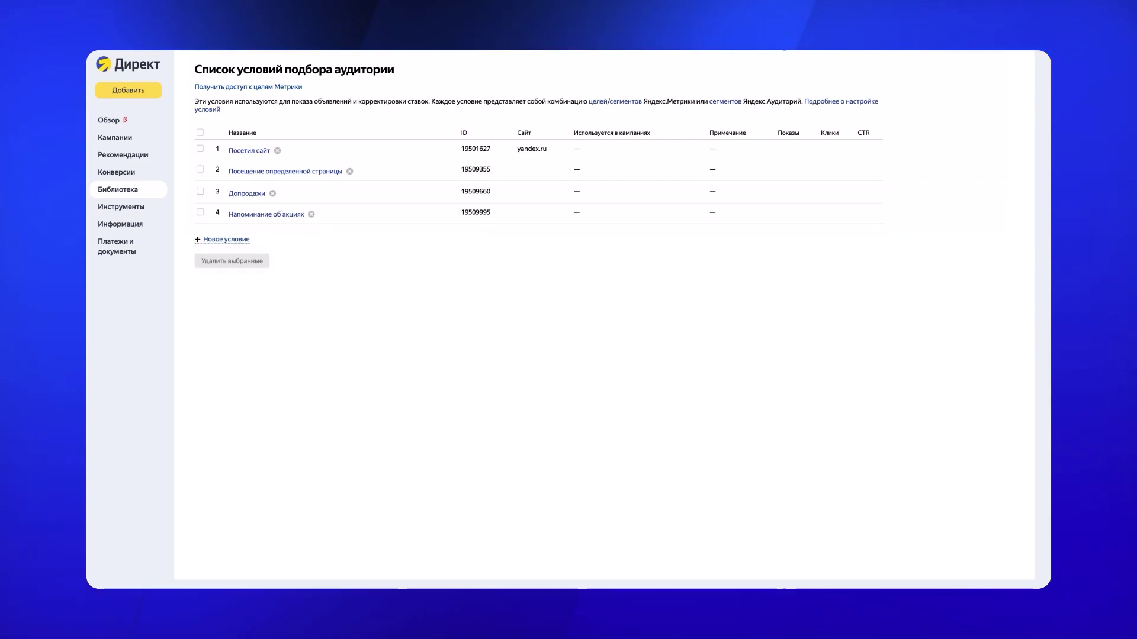